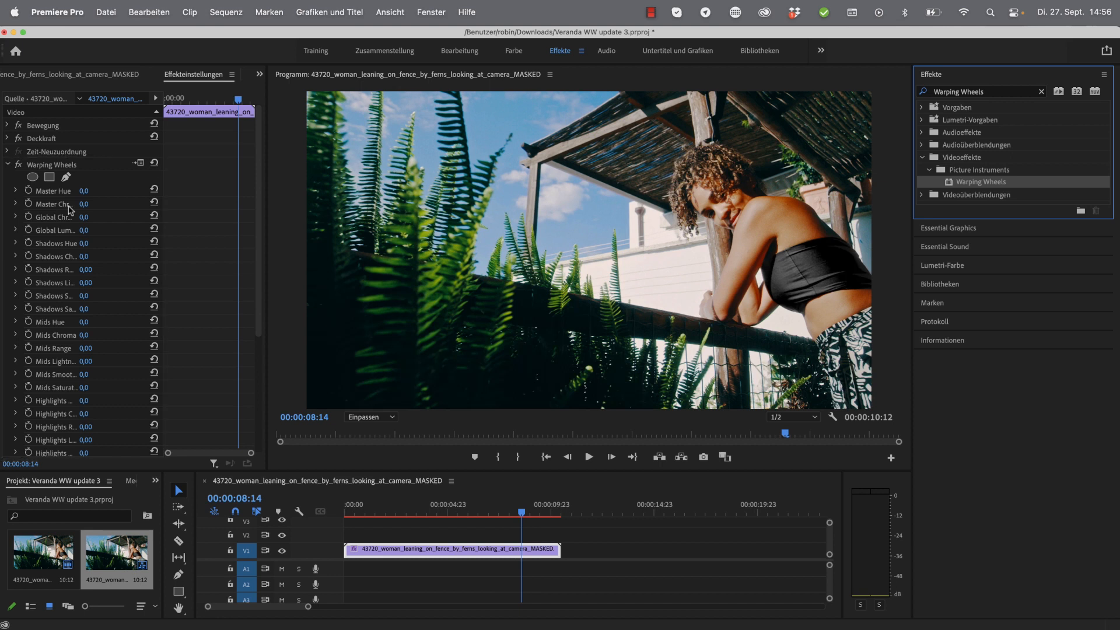
Step: Open the Warping Wheels settings of the clip's effect in Premiere Pro, and apply the Warping Wheels filter to the Veranda layer in Photoshop
click(144, 162)
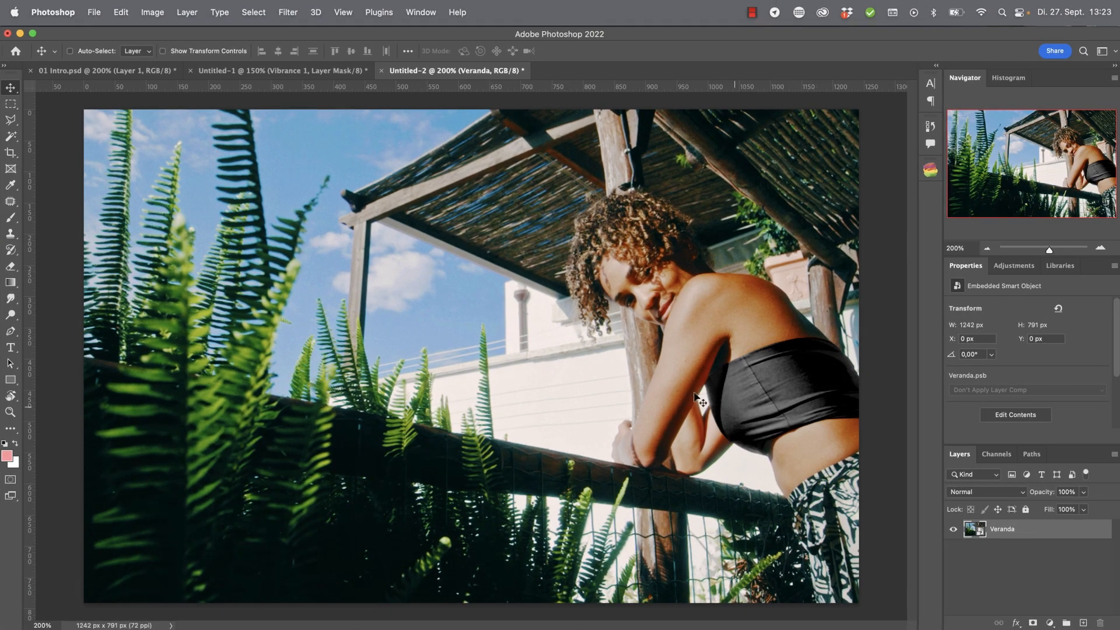
click(289, 13)
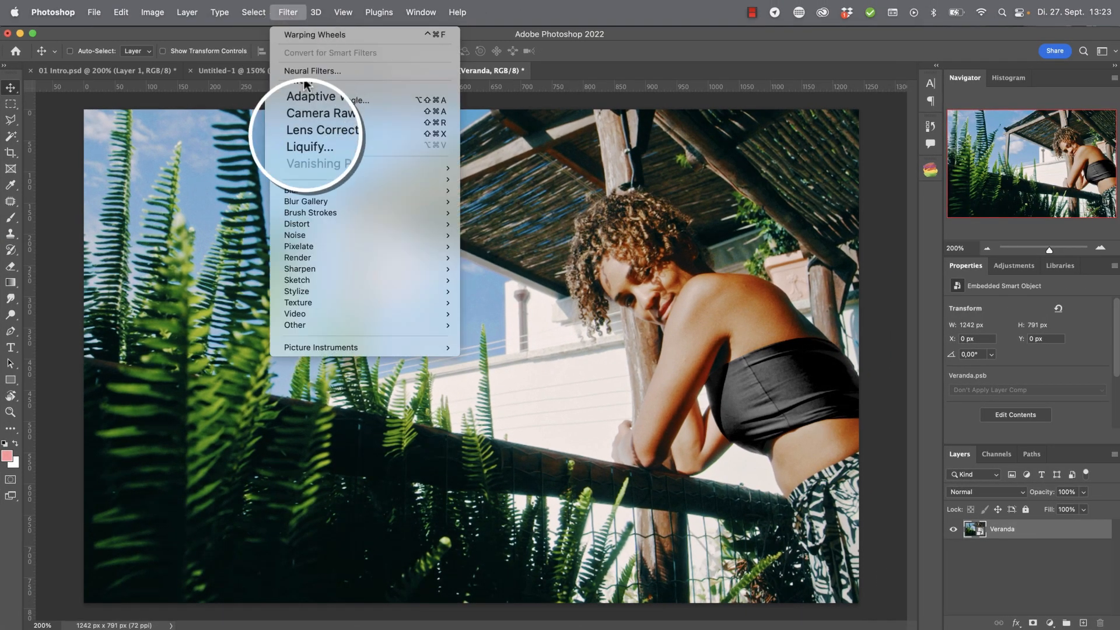
mouse_move(341, 348)
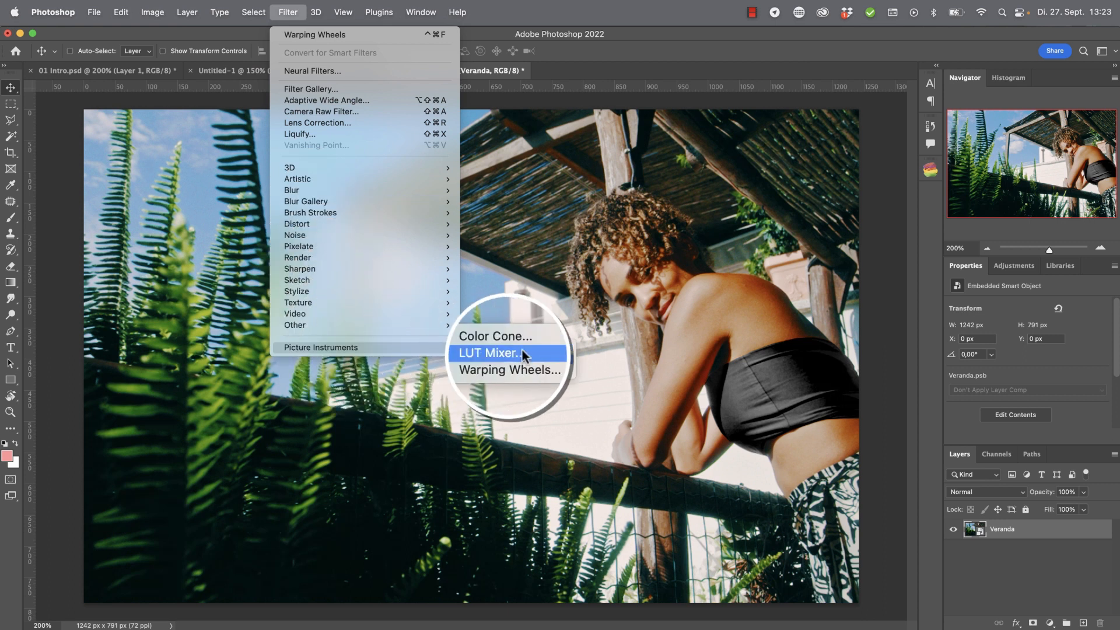
click(512, 370)
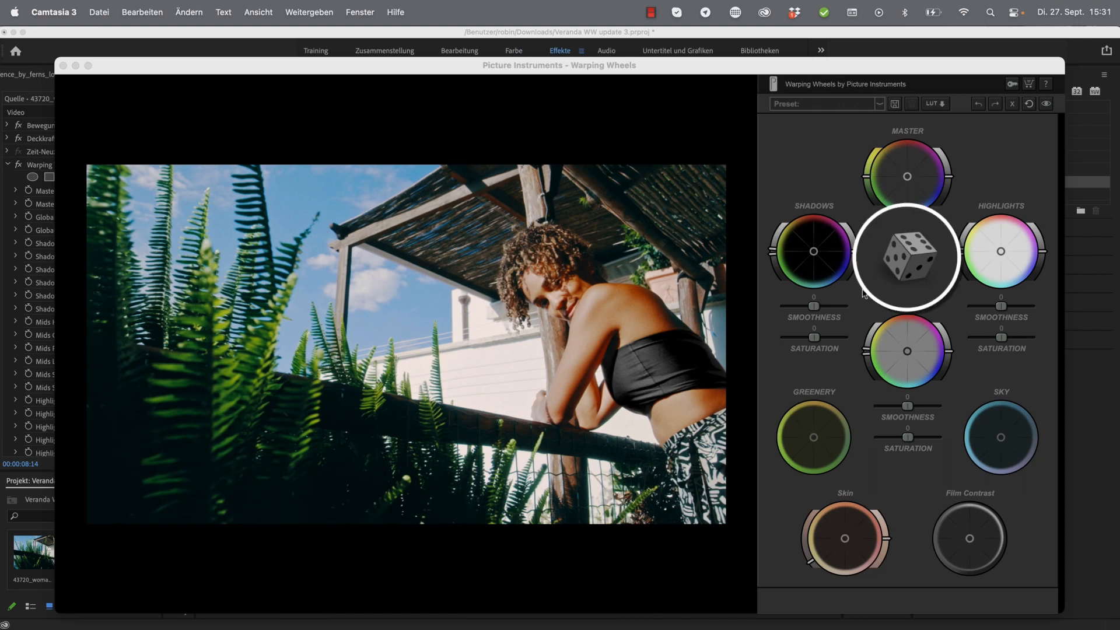
Step: Generate a series of random looks for the veranda clip in Warping Wheels and undo the last one to return to the previous look
click(913, 260)
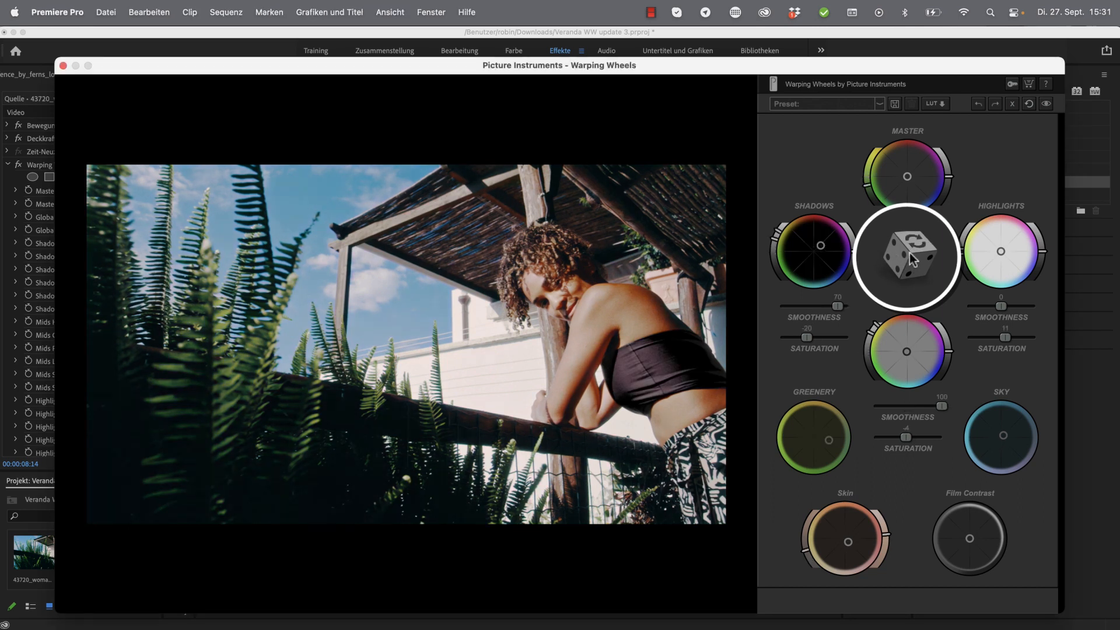
click(913, 260)
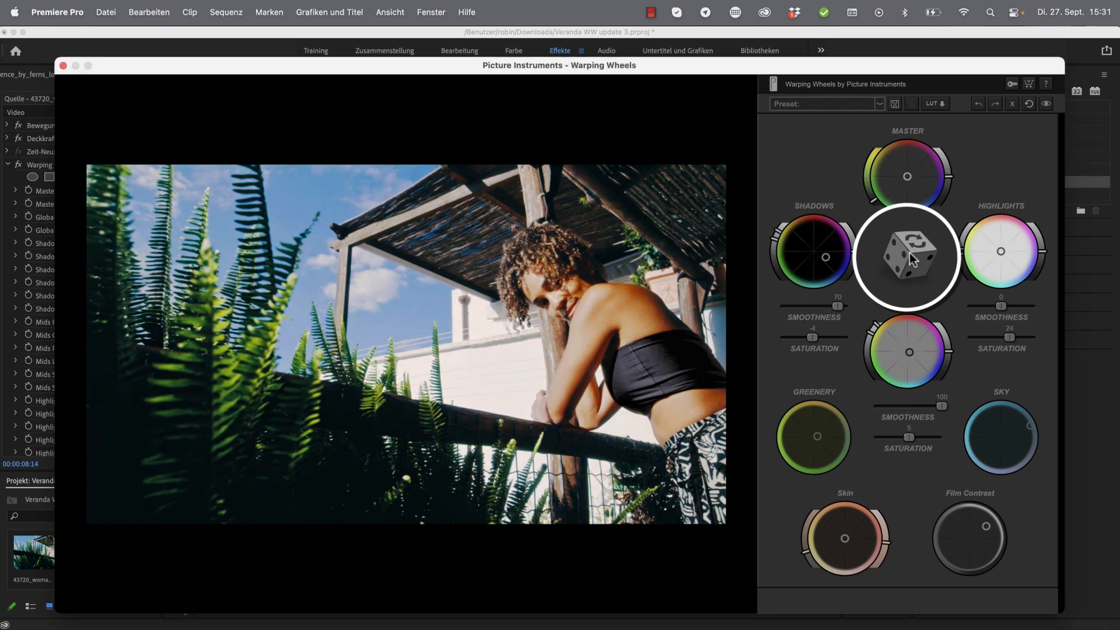
click(913, 259)
click(913, 259)
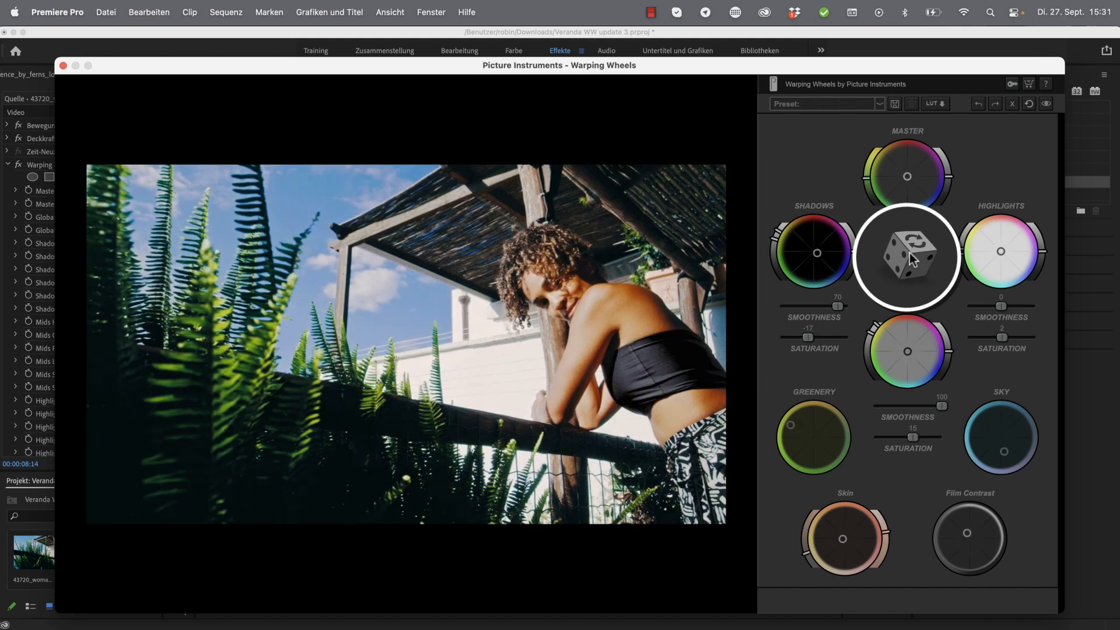
click(913, 259)
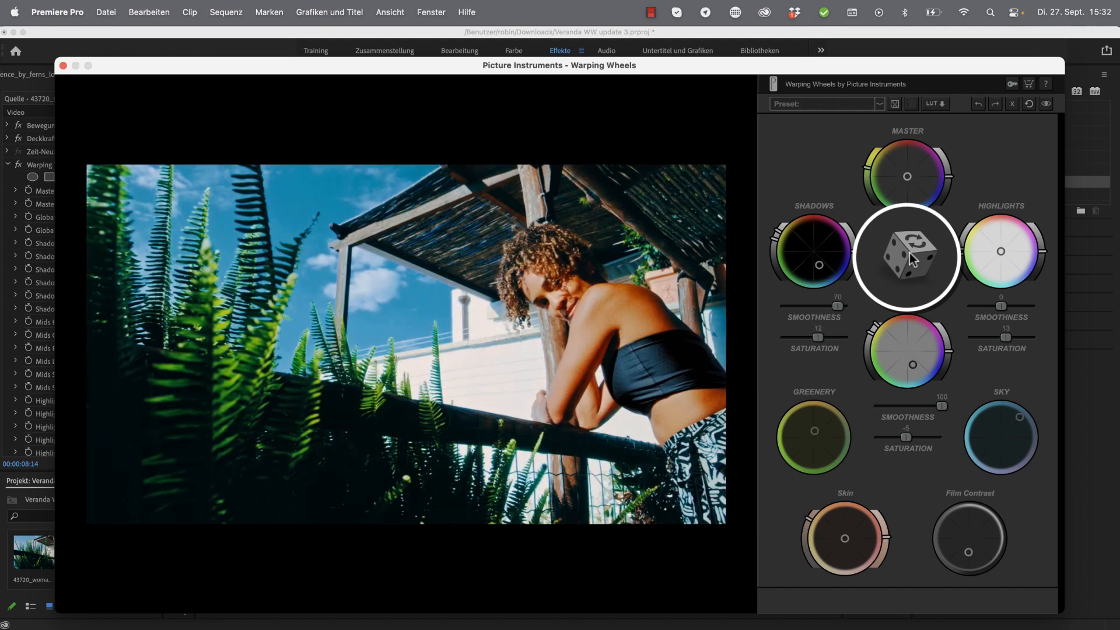
click(913, 260)
click(913, 260)
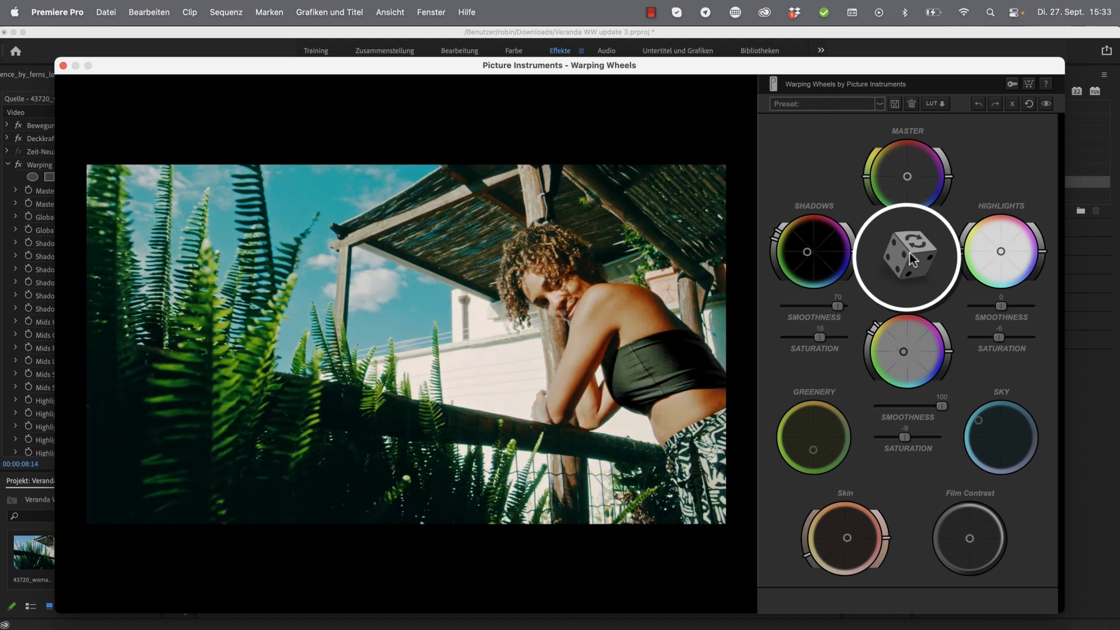
click(913, 259)
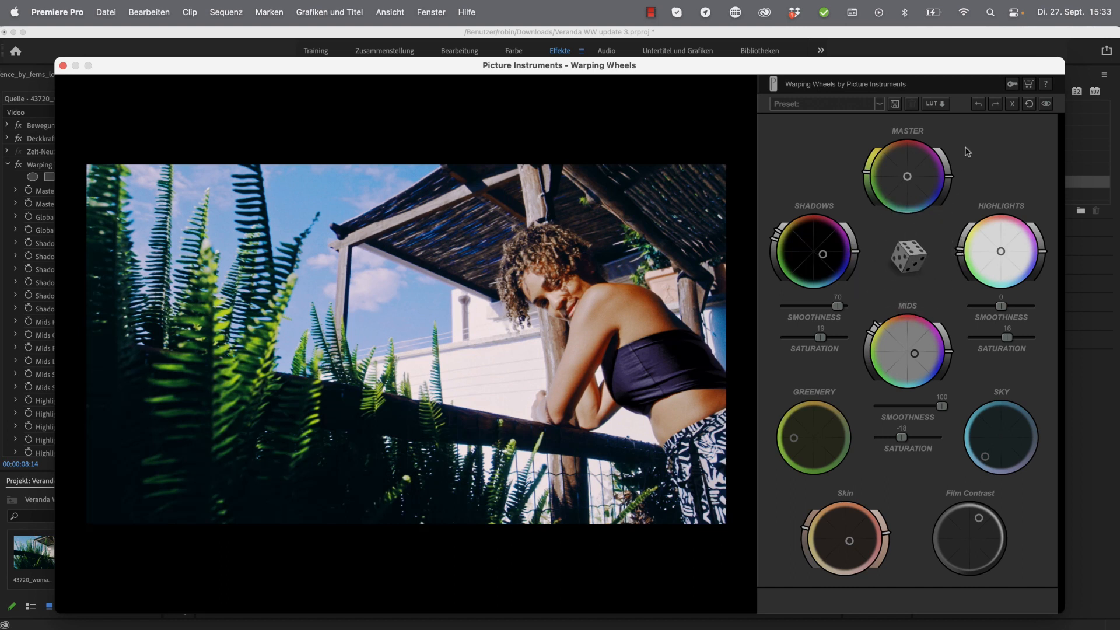
click(975, 106)
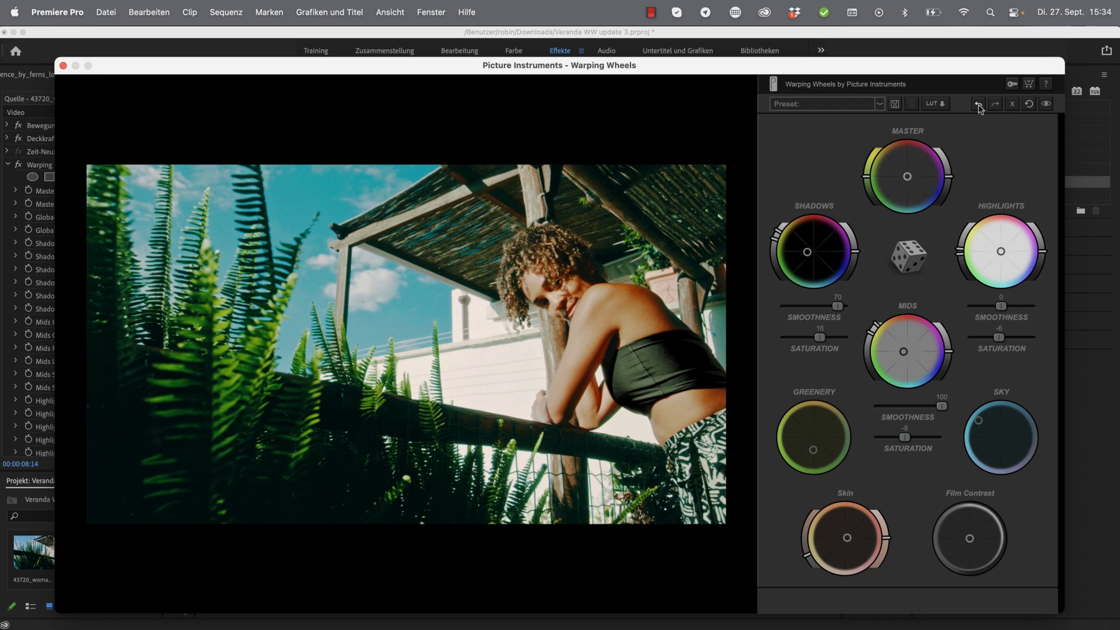
Step: Save the current look as a preset named "Woman on Veranda"
click(823, 105)
text(Woman on Veranda)
key(Return)
click(895, 105)
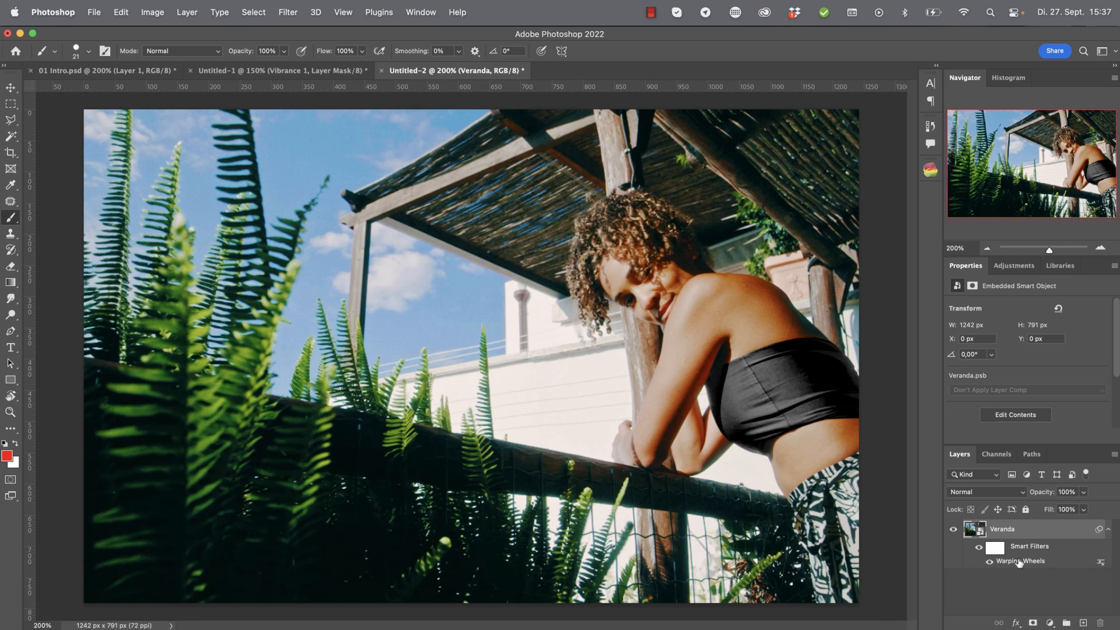
Step: Open the Warping Wheels smart filter on the Veranda layer in Photoshop and load the "Woman on Veranda" preset
double_click(1020, 563)
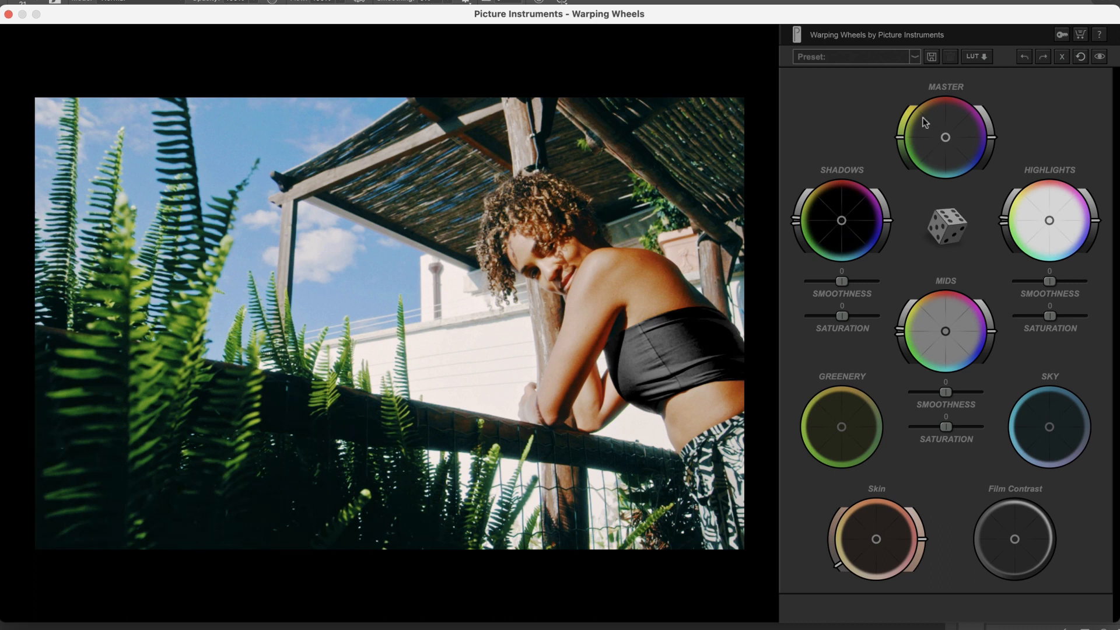
click(914, 57)
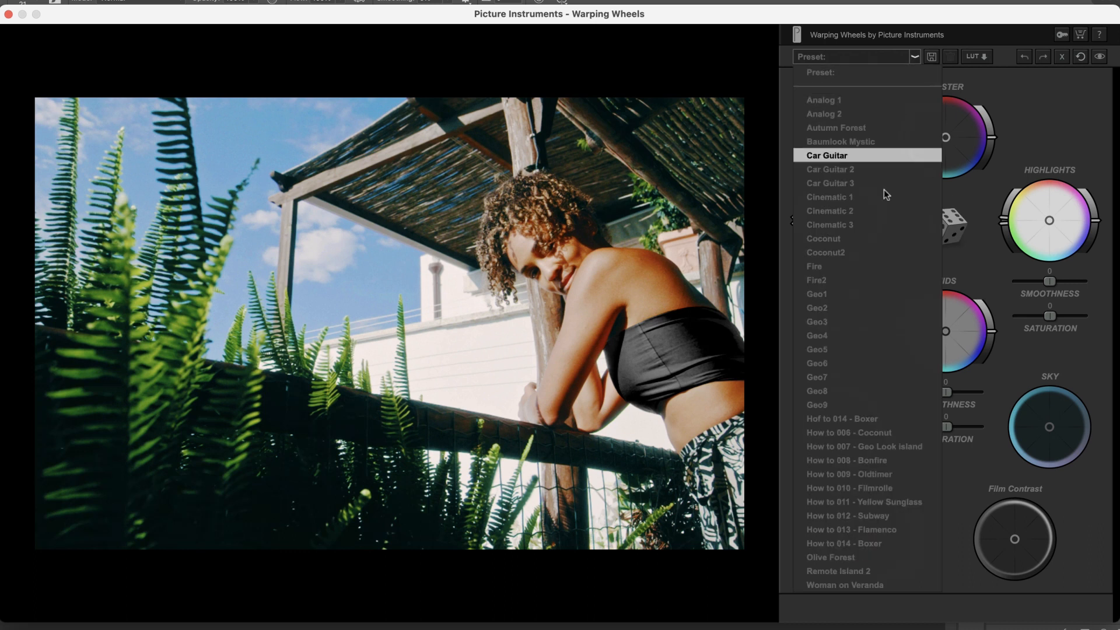
click(881, 586)
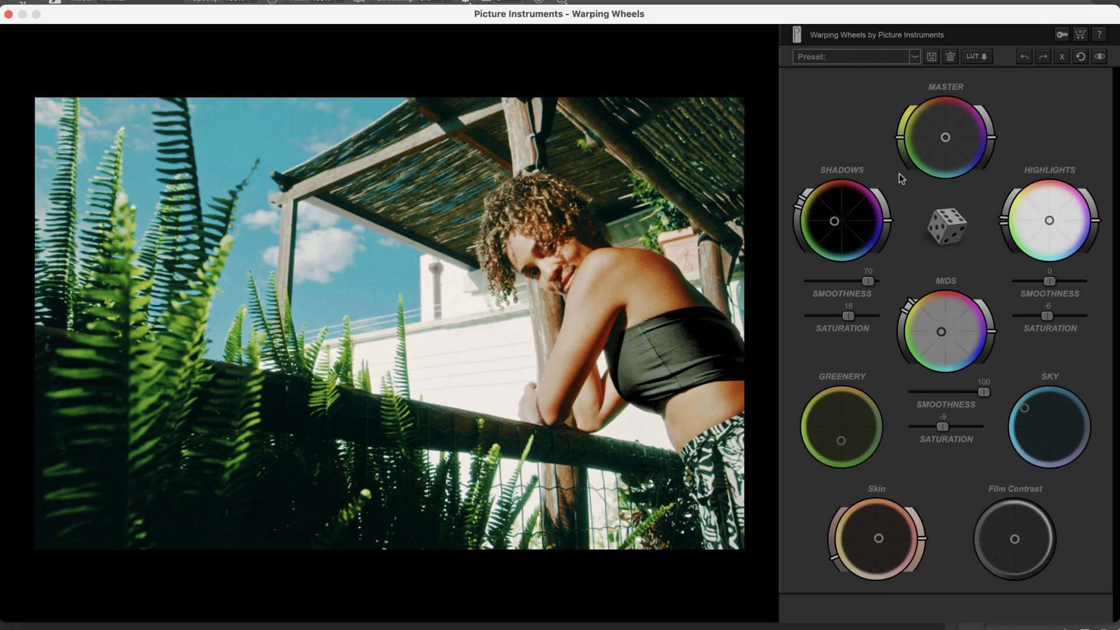
Step: Delete the selected "Woman on Veranda" preset
click(951, 57)
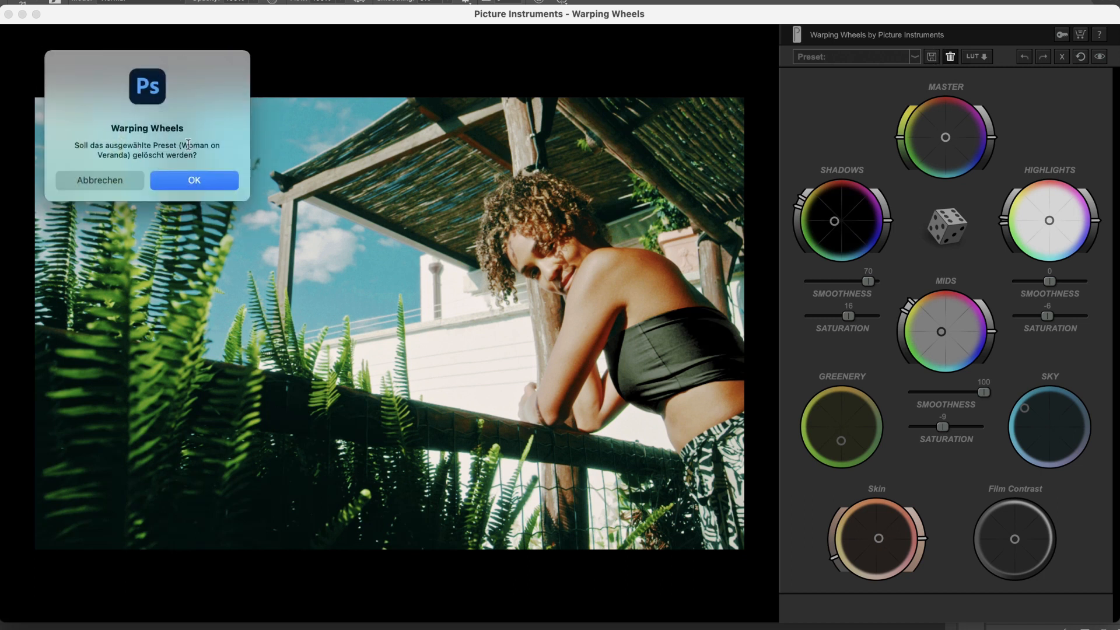
drag(182, 145, 202, 145)
click(190, 185)
Step: Export the look as a LUT named "Woman on Veranda.cube" to the Looks folder
click(976, 57)
text(Woman on V)
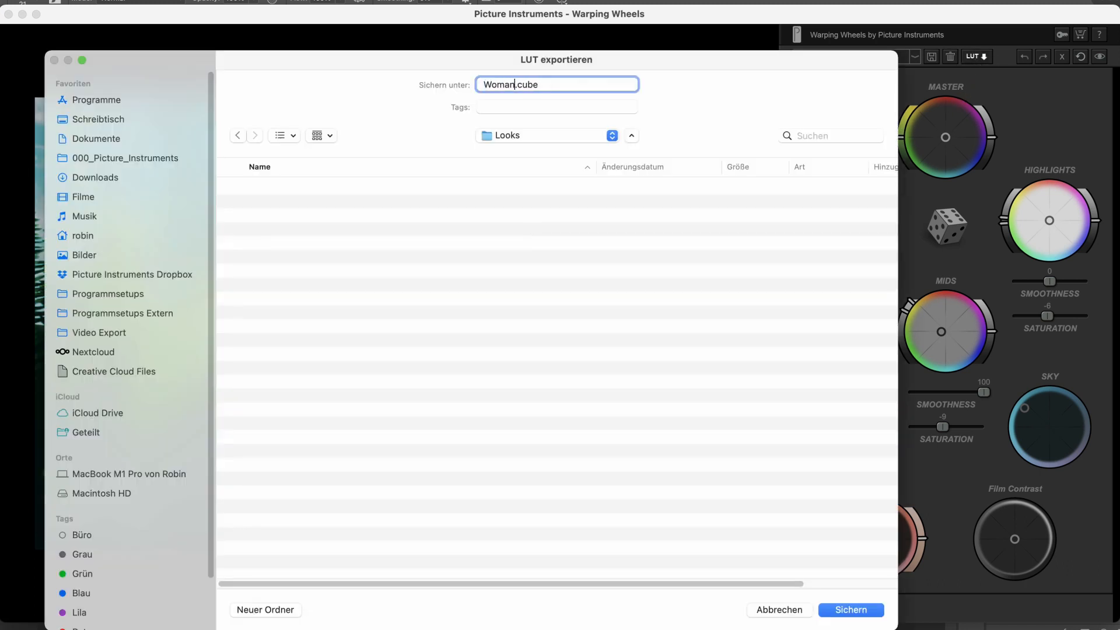
text(eranda)
click(850, 609)
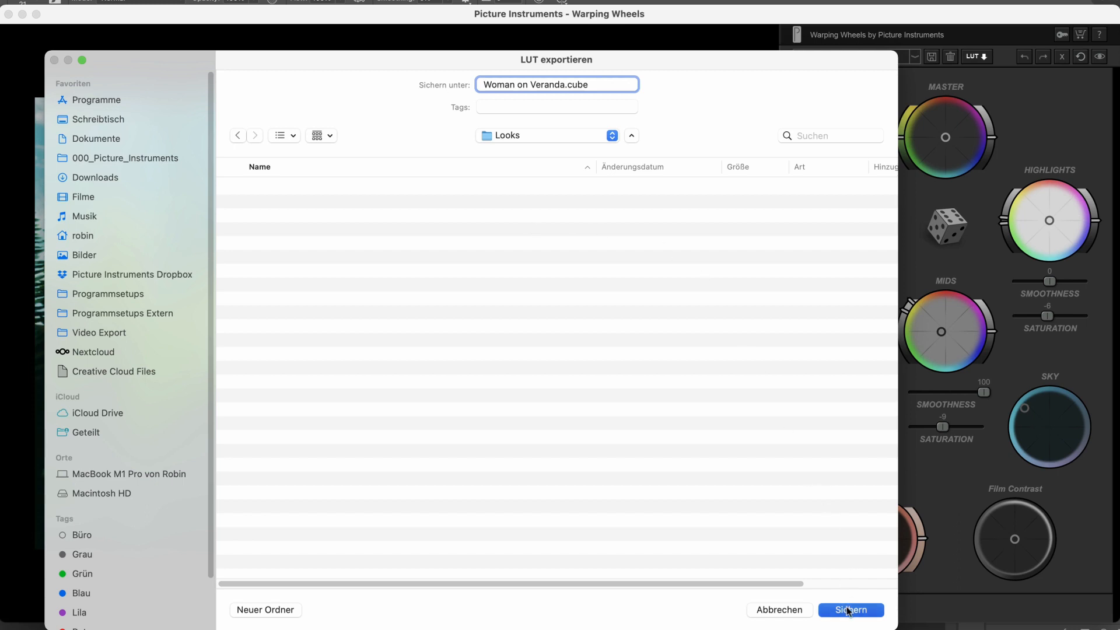
Step: Reset all Warping Wheels settings to their defaults and close the plug-in window
click(1081, 56)
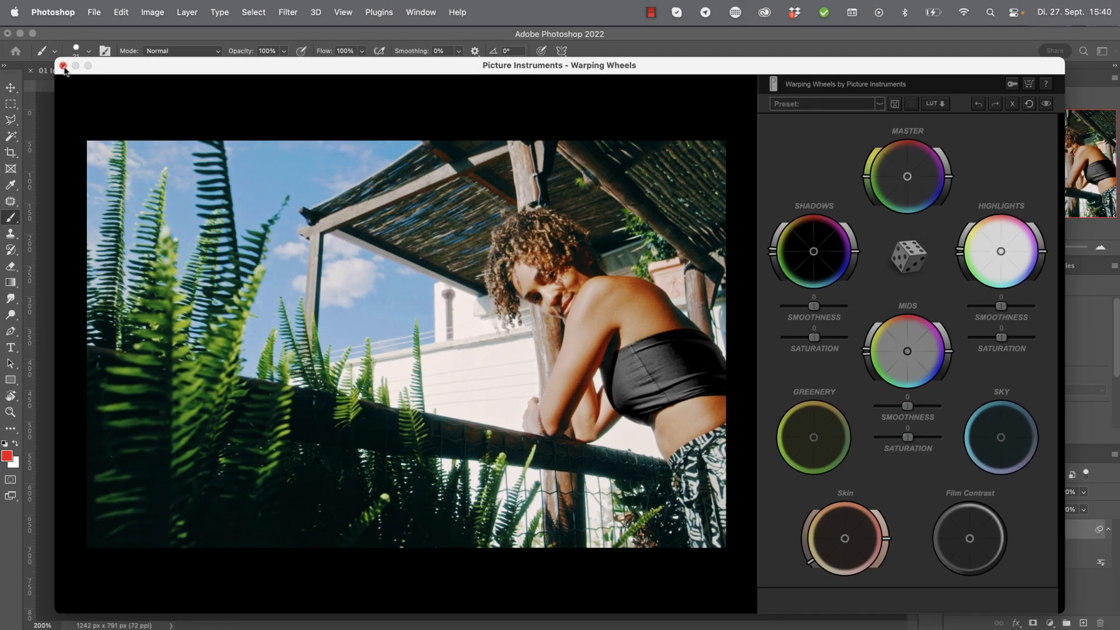
click(63, 66)
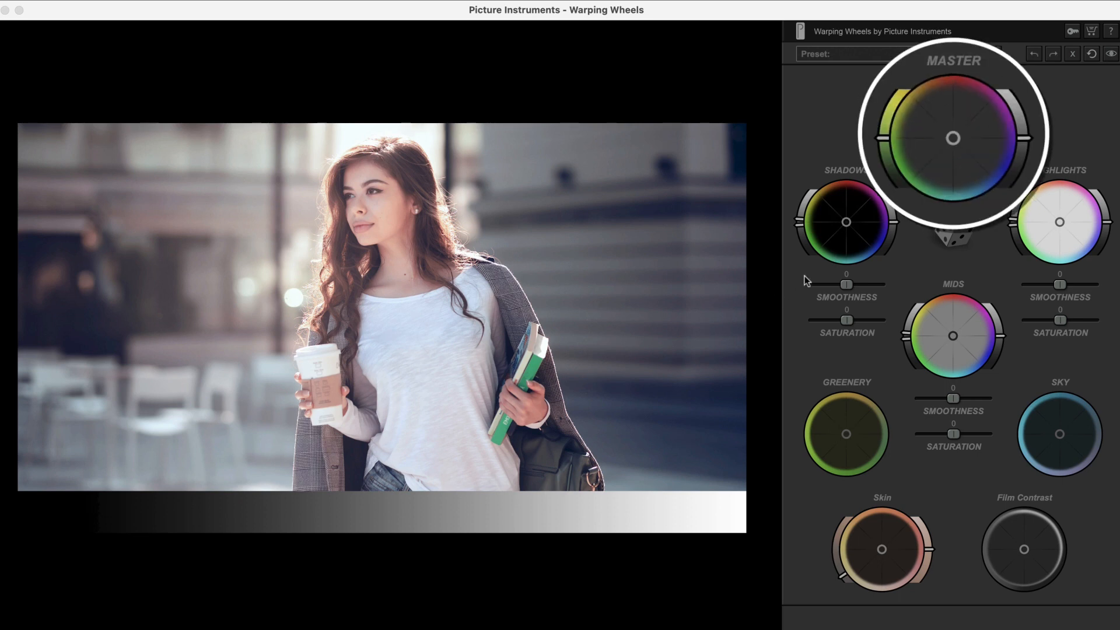
Step: Tint the whole street portrait towards orange with the Master wheel, and lower its global chroma and global luminance
mouse_move(957, 140)
mouse_down()
mouse_move(948, 116)
mouse_move(962, 110)
mouse_move(938, 122)
mouse_move(948, 124)
mouse_up()
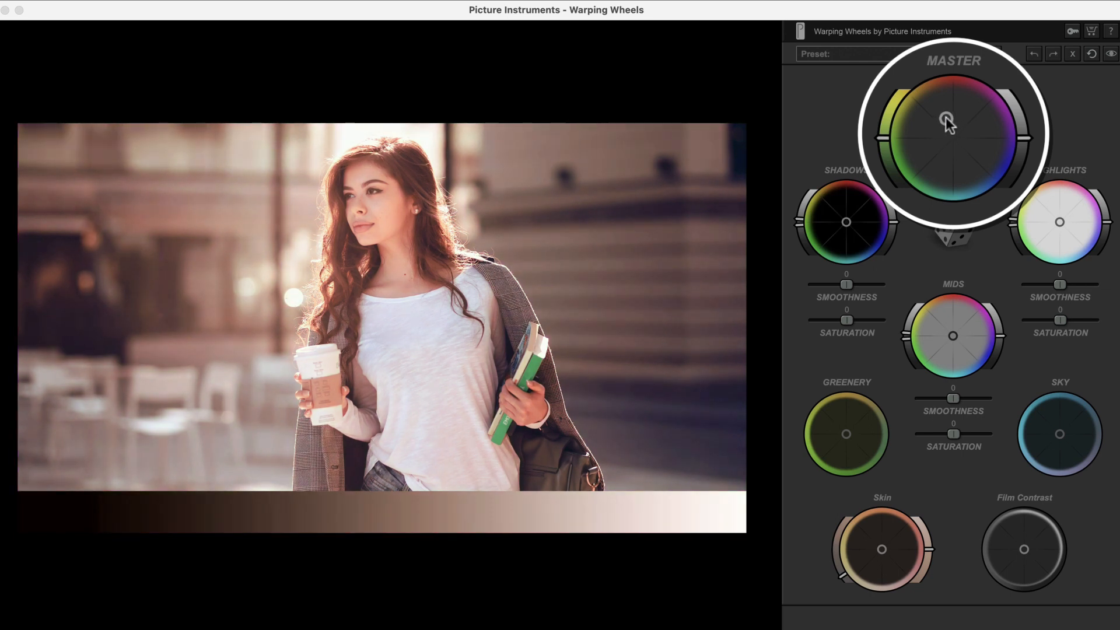
mouse_move(883, 139)
mouse_down()
mouse_move(887, 124)
mouse_move(886, 175)
mouse_move(885, 150)
mouse_up()
drag(1023, 140, 1026, 143)
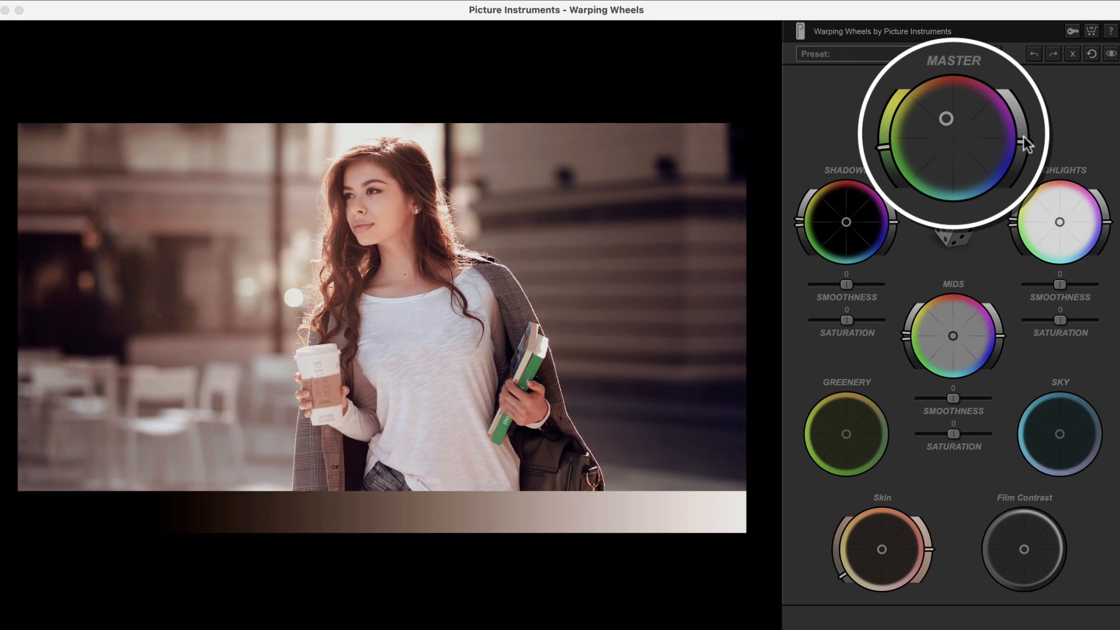
Step: Reset the Master wheel's luminance, colour tint and chroma to their defaults
double_click(1024, 139)
double_click(946, 119)
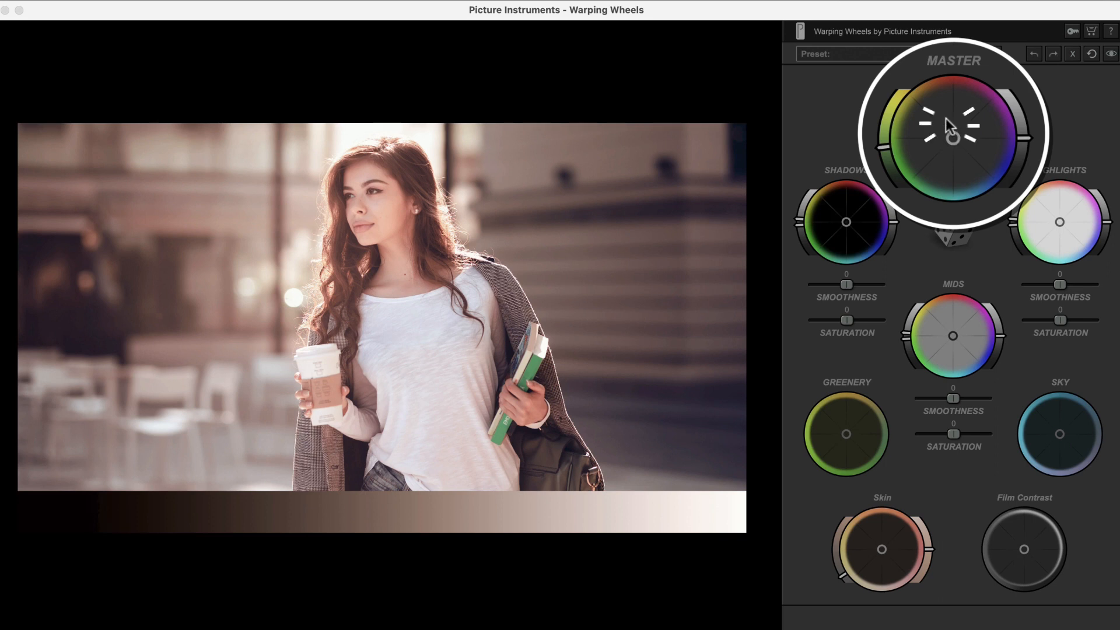
double_click(883, 150)
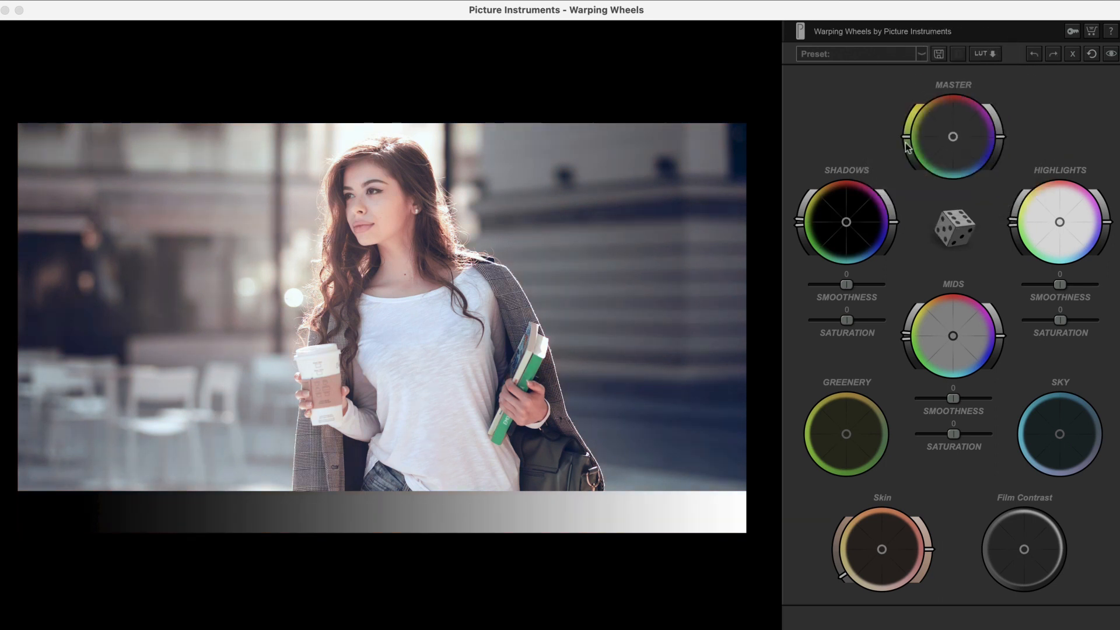
Step: Tint the shadows blue, the mids orange and the highlights slightly green-cyan
drag(847, 222, 856, 244)
drag(953, 336, 945, 326)
drag(1060, 221, 1055, 236)
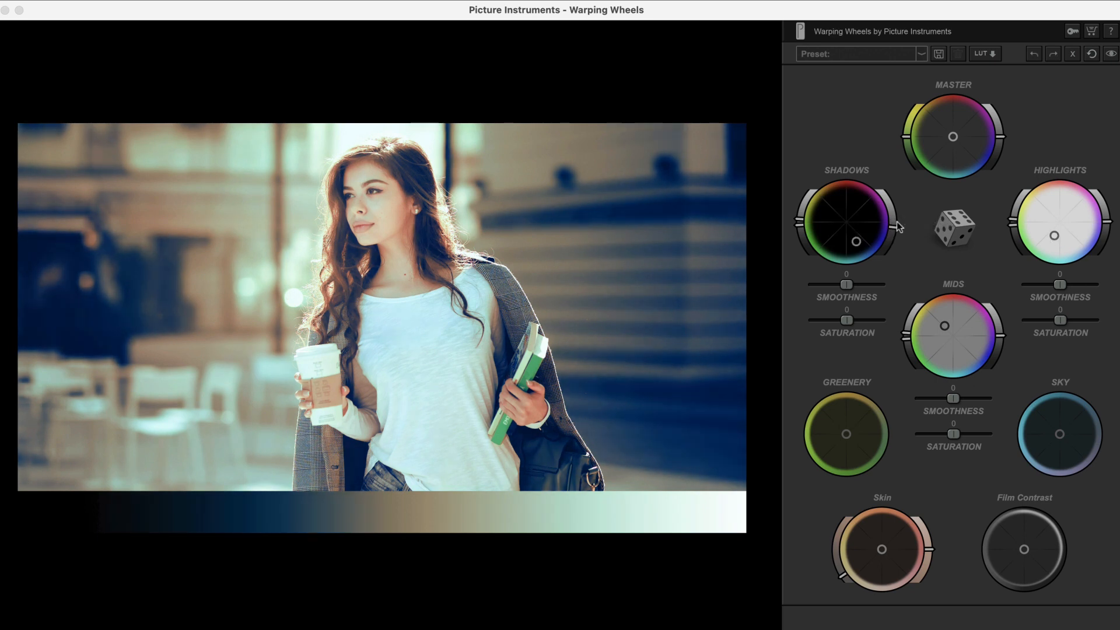
Step: Lower the shadows' lightness, and adjust the tonal ranges of the shadows and mids
drag(899, 221, 900, 235)
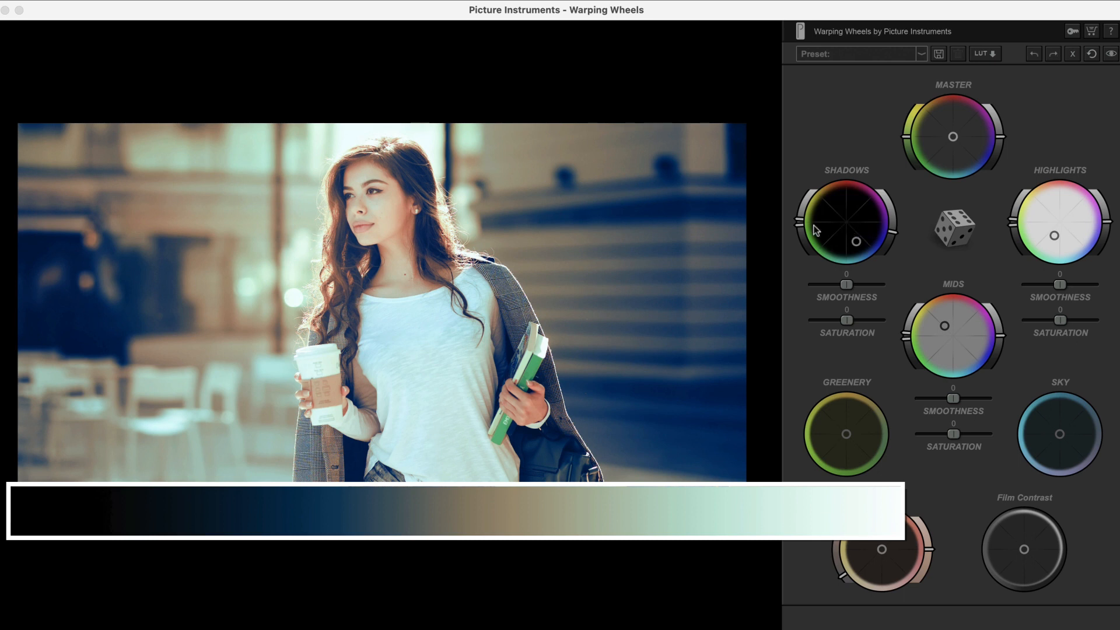
mouse_move(800, 223)
mouse_down()
mouse_move(811, 180)
mouse_move(808, 251)
mouse_move(803, 220)
mouse_up()
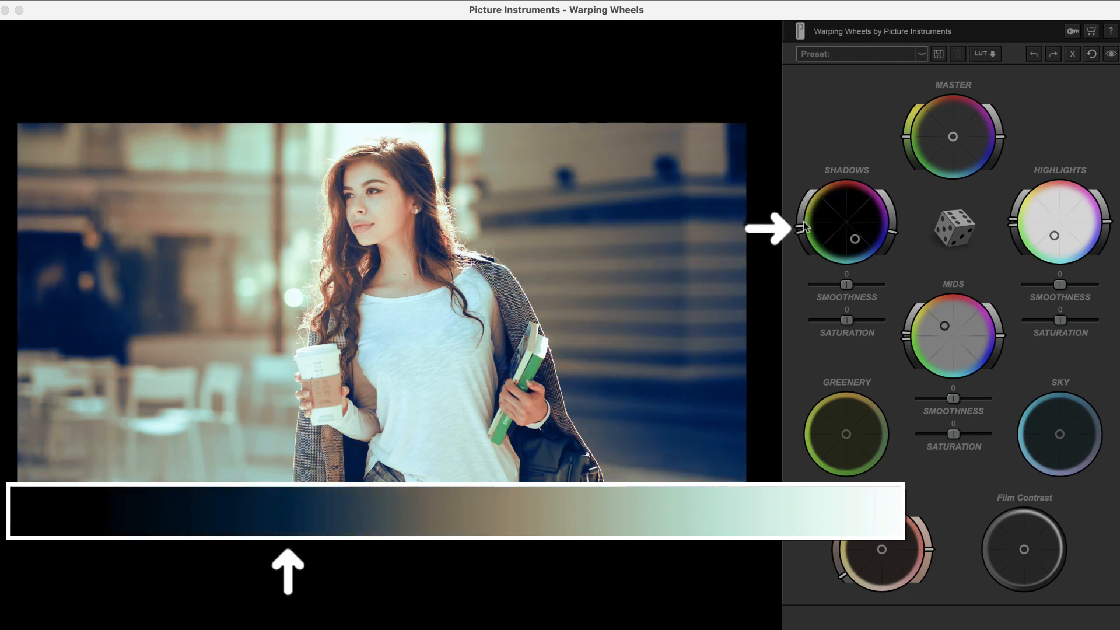
drag(908, 345, 915, 281)
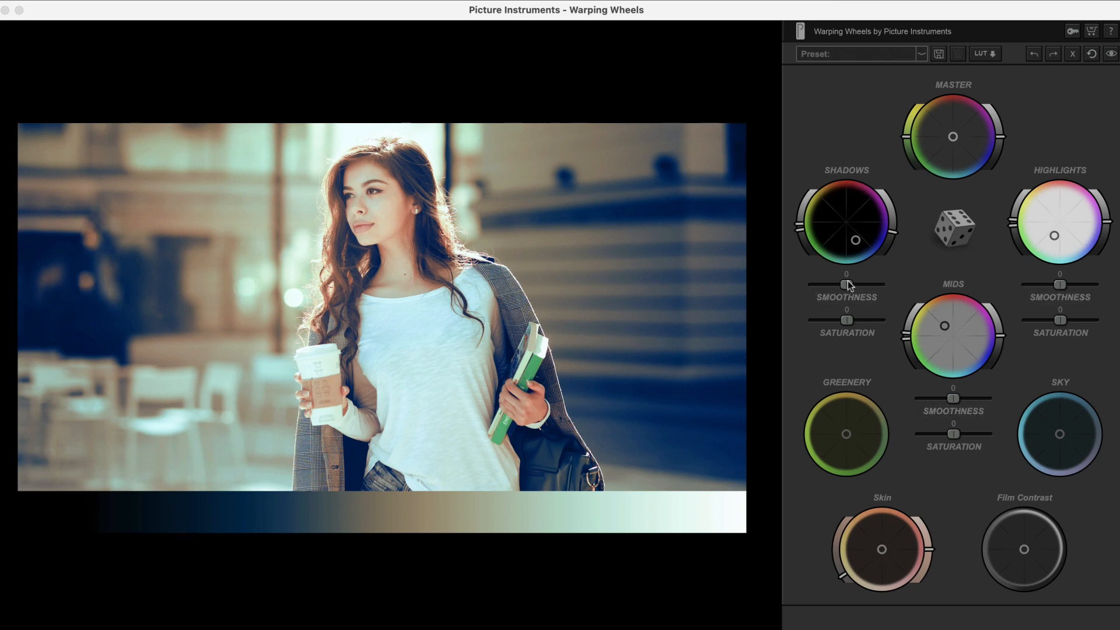
Step: Set the smoothness to 2 for shadows, -88 for mids and -82 for highlights, and raise the highlights' range
drag(850, 281, 884, 282)
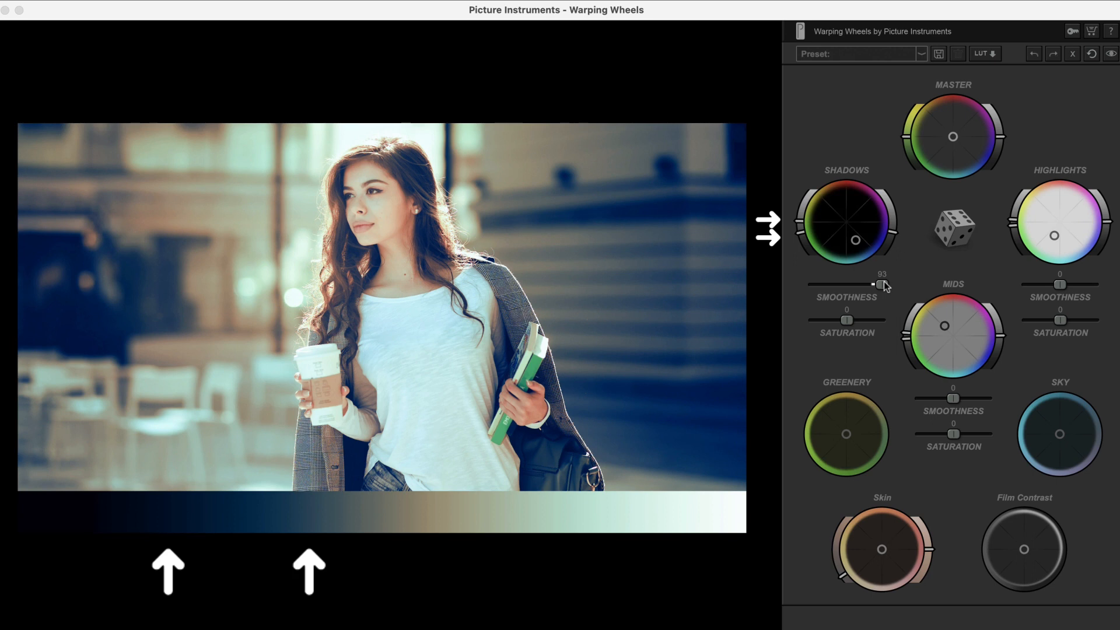
drag(884, 285, 849, 285)
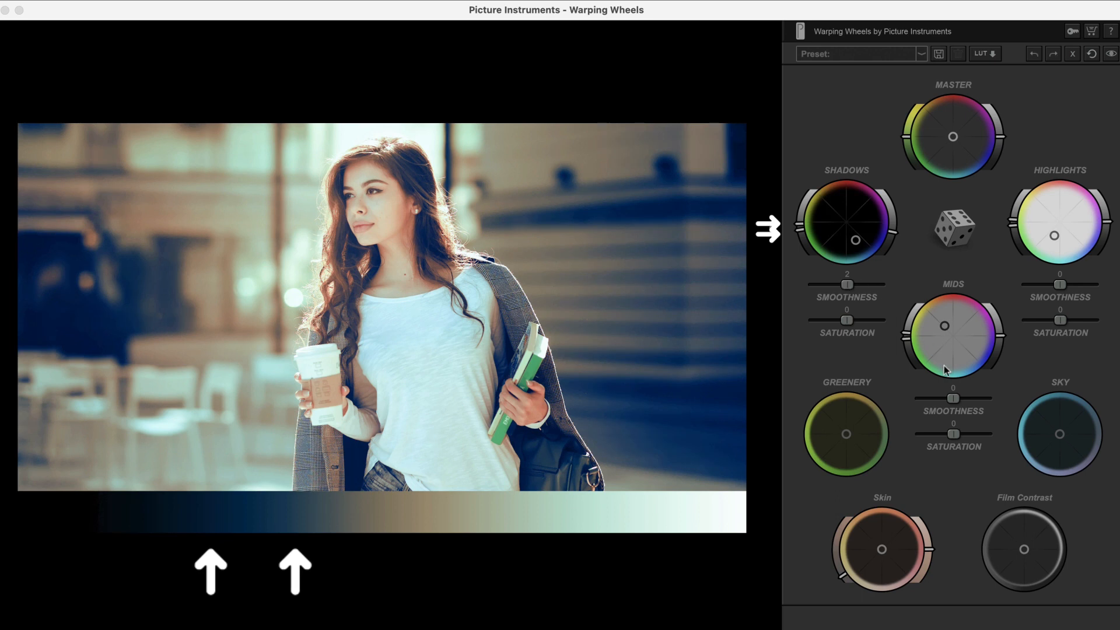
drag(956, 399, 918, 400)
drag(1062, 285, 1030, 292)
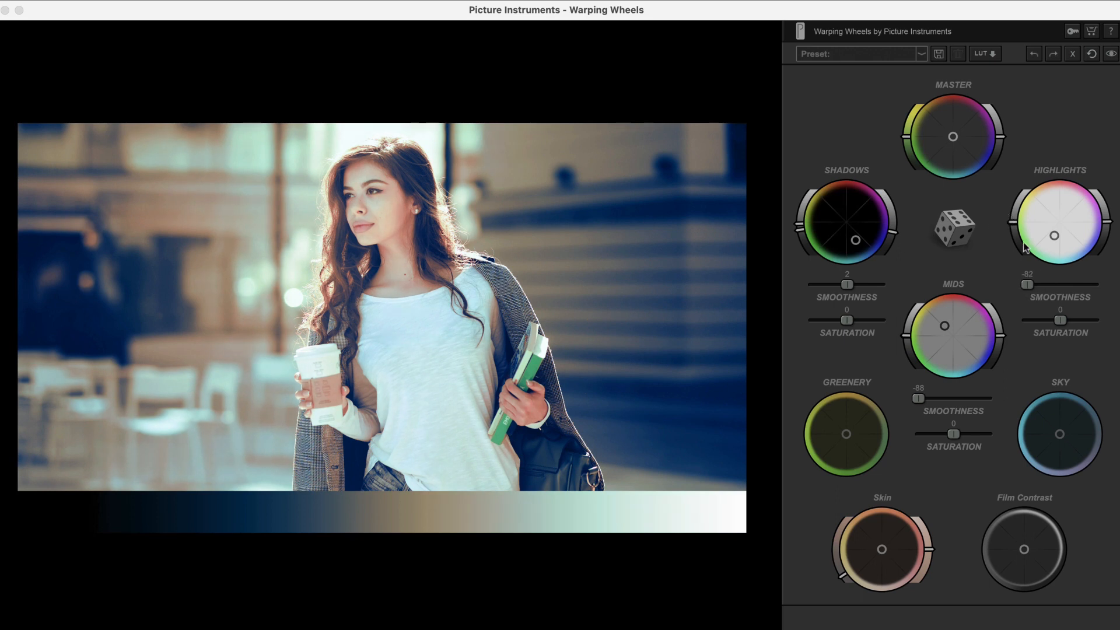
drag(1015, 224, 1014, 213)
Step: Set the saturation to -4 for the shadows and 14 for the mids, leaving the highlights at 0
mouse_move(848, 320)
mouse_down()
mouse_move(809, 321)
mouse_move(880, 324)
mouse_move(846, 324)
mouse_up()
mouse_move(955, 436)
mouse_down()
mouse_move(922, 435)
mouse_move(960, 435)
mouse_up()
mouse_move(1061, 320)
mouse_down()
mouse_move(1079, 319)
mouse_move(1062, 321)
mouse_up()
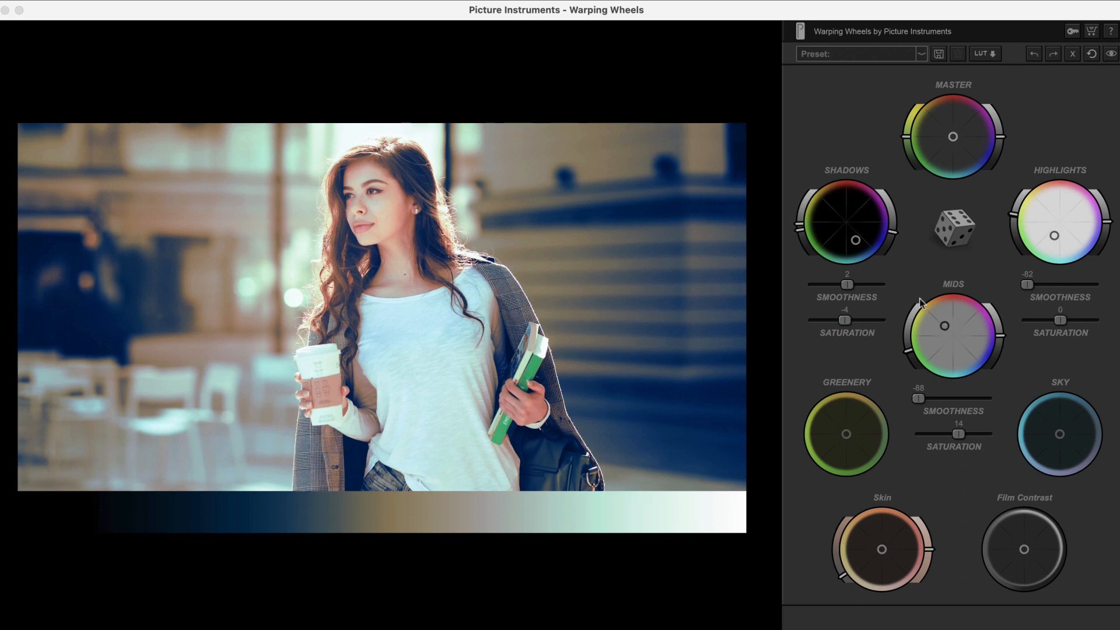
Step: Shift the mids' tint to a strong blue and reset the mids' smoothness to 0
drag(945, 327, 962, 359)
double_click(919, 399)
drag(963, 360, 970, 368)
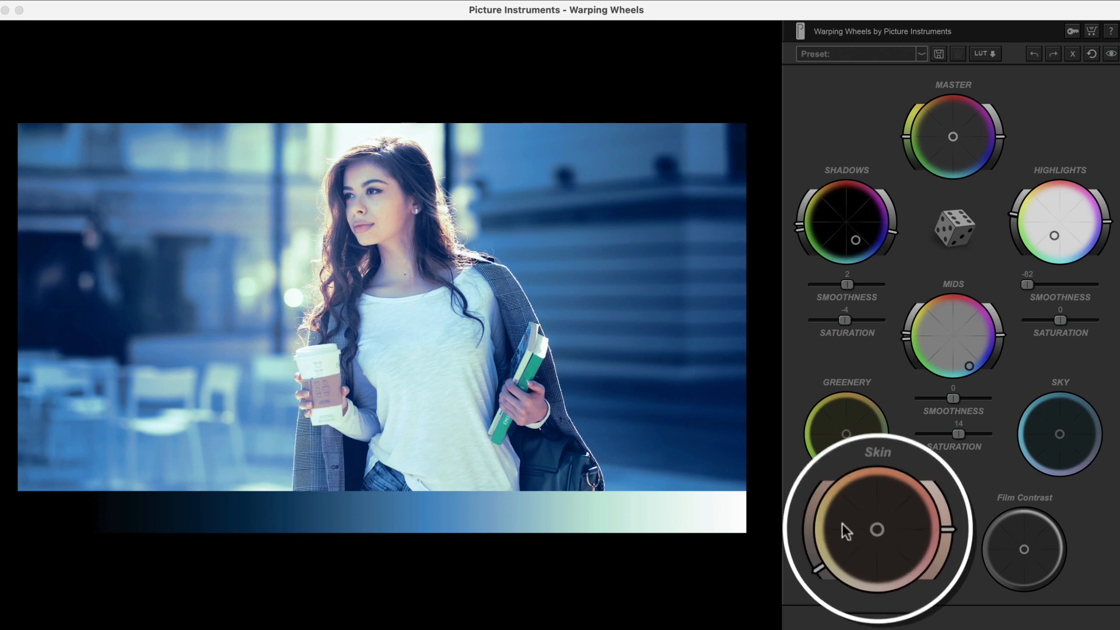
Step: Raise the Skin wheel's range to restore natural skin tones, and tint the skin towards warm orange
drag(819, 569, 811, 547)
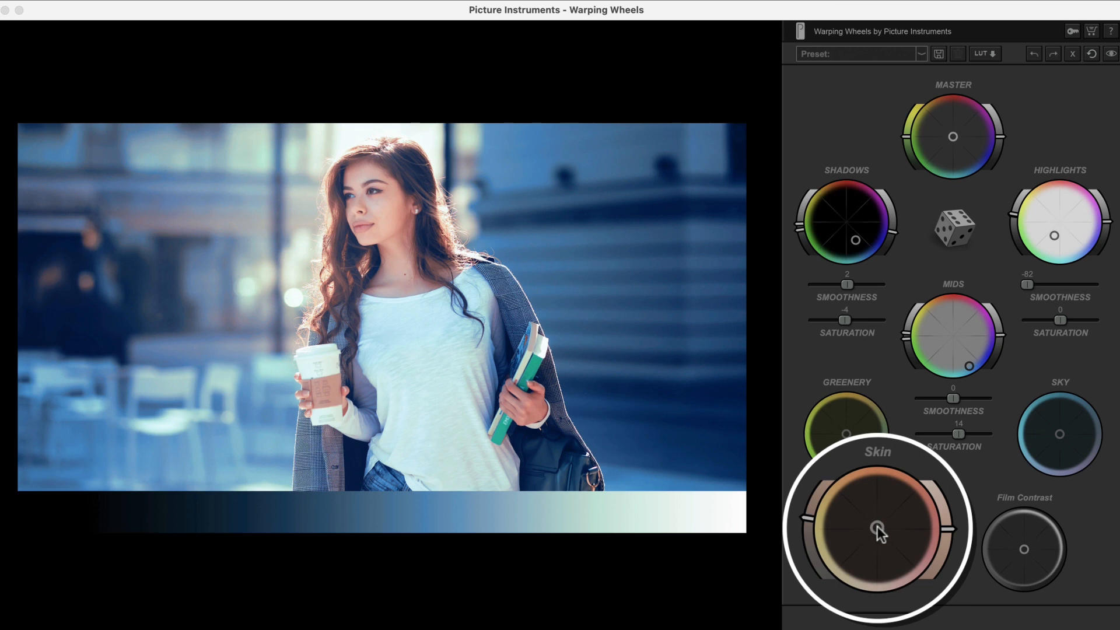
drag(903, 528, 864, 516)
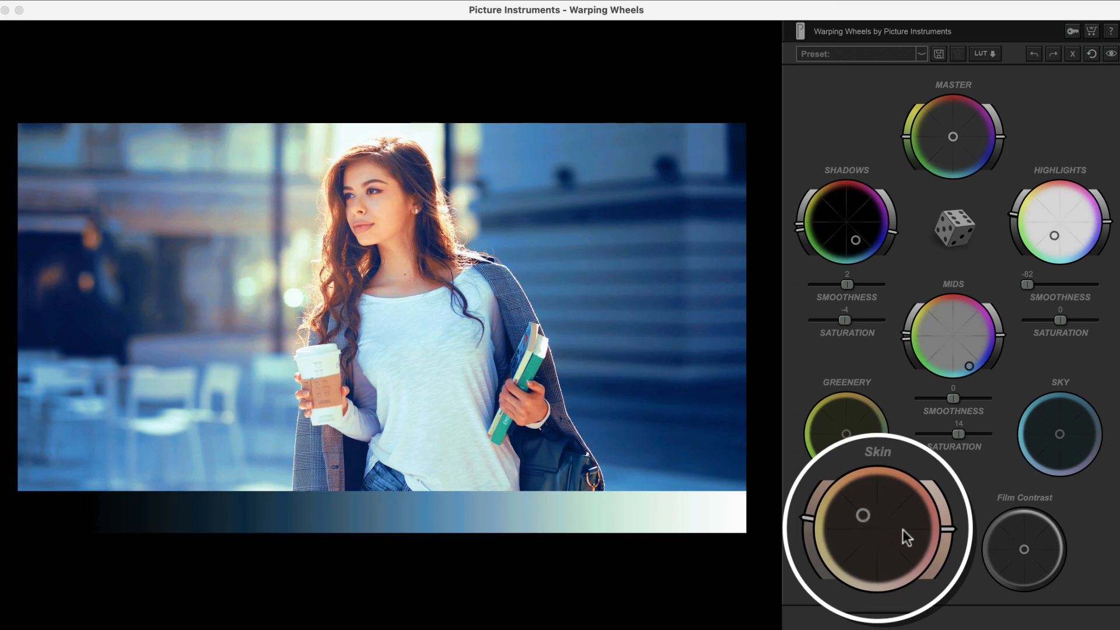
Step: Brighten the woman's skin tones slightly and increase the film contrast, closing the Warping Wheels window when finished
mouse_move(950, 529)
mouse_down()
mouse_move(950, 553)
mouse_move(957, 508)
mouse_up()
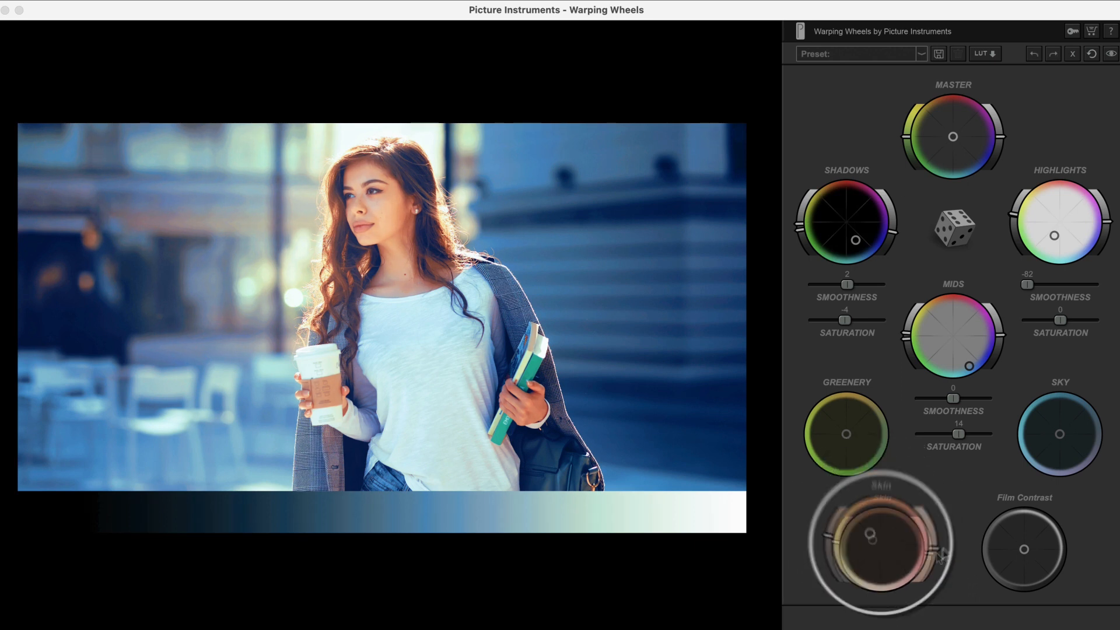
drag(1018, 534, 995, 512)
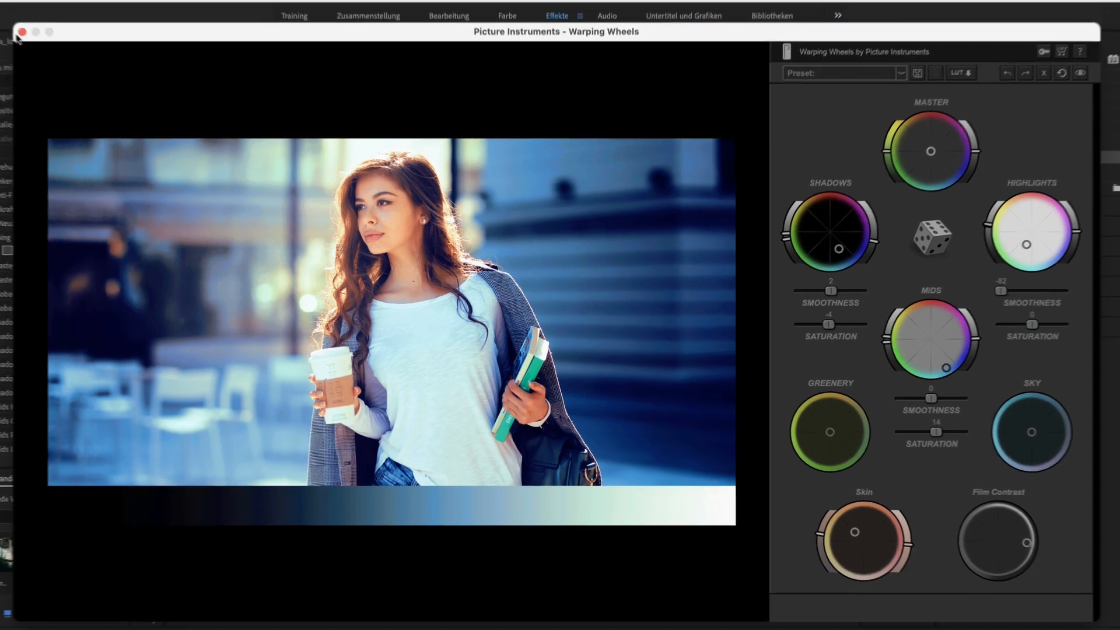
click(21, 32)
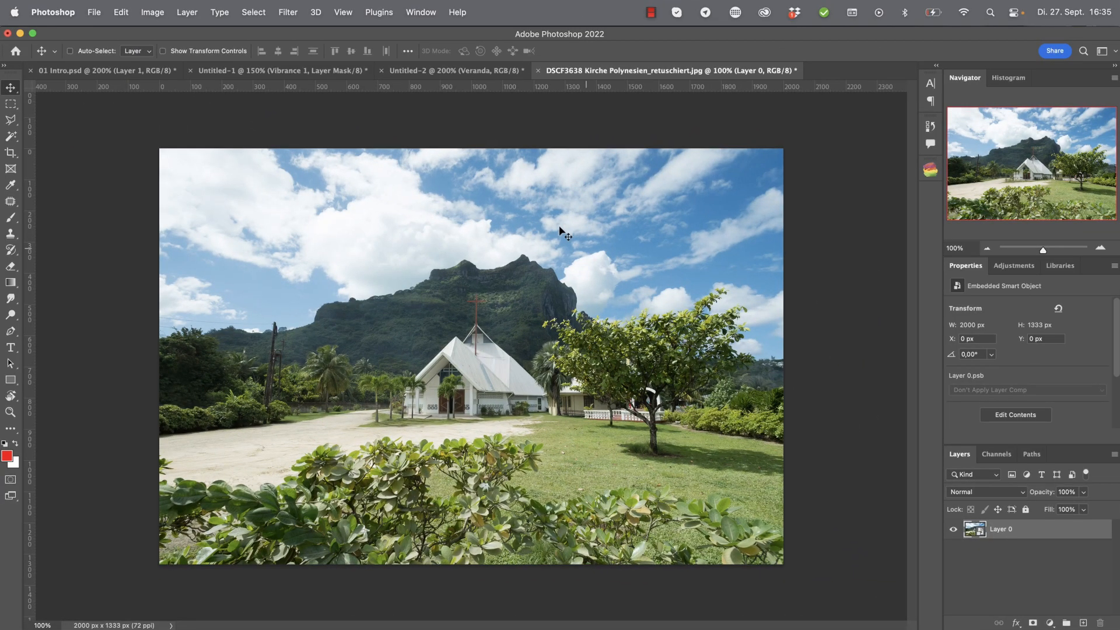
Step: In Photoshop, open the Picture Instruments Warping Wheels filter on the church photo's smart object layer
click(293, 16)
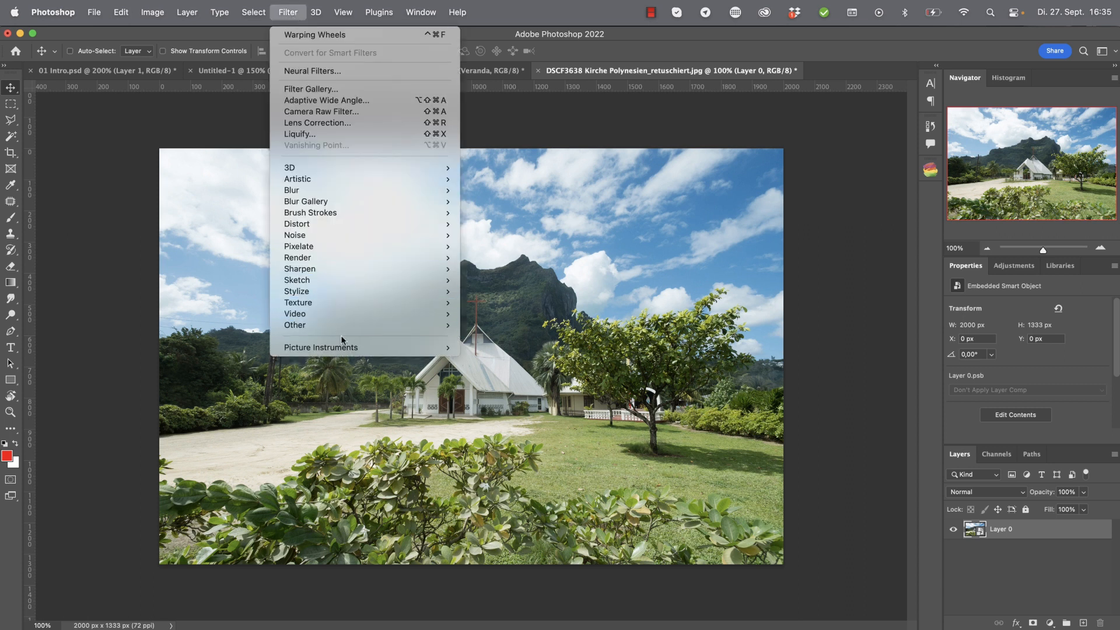
mouse_move(346, 348)
click(505, 370)
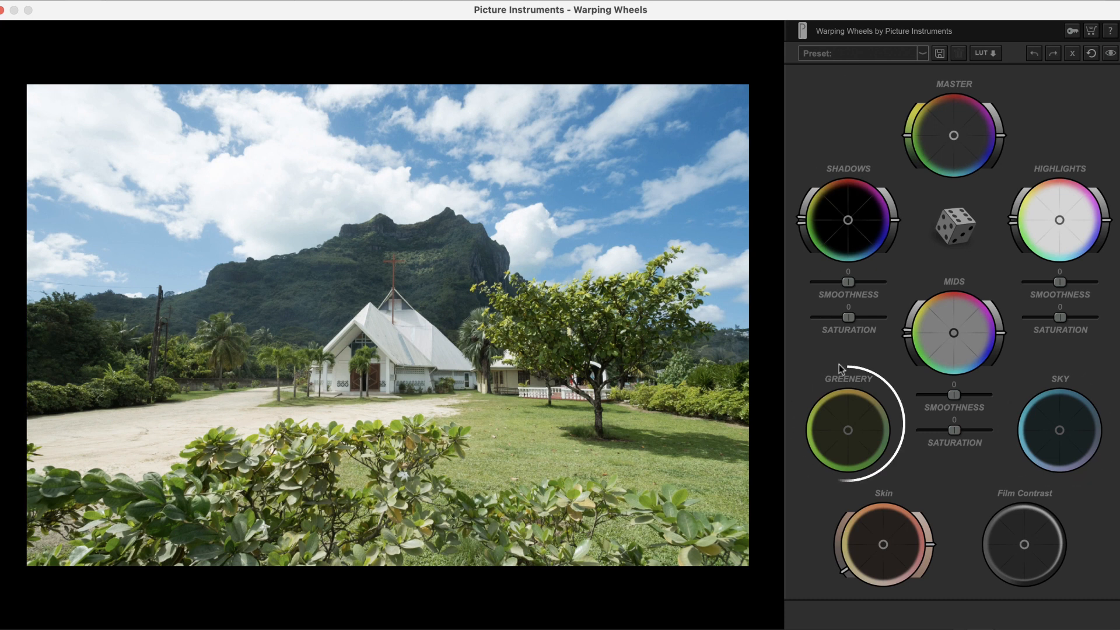
Step: Shift the greenery towards warm autumn yellow-orange and the sky towards a darker, muted teal blue
drag(849, 432, 834, 452)
drag(1061, 430, 1087, 461)
drag(1093, 430, 1081, 420)
drag(833, 452, 848, 394)
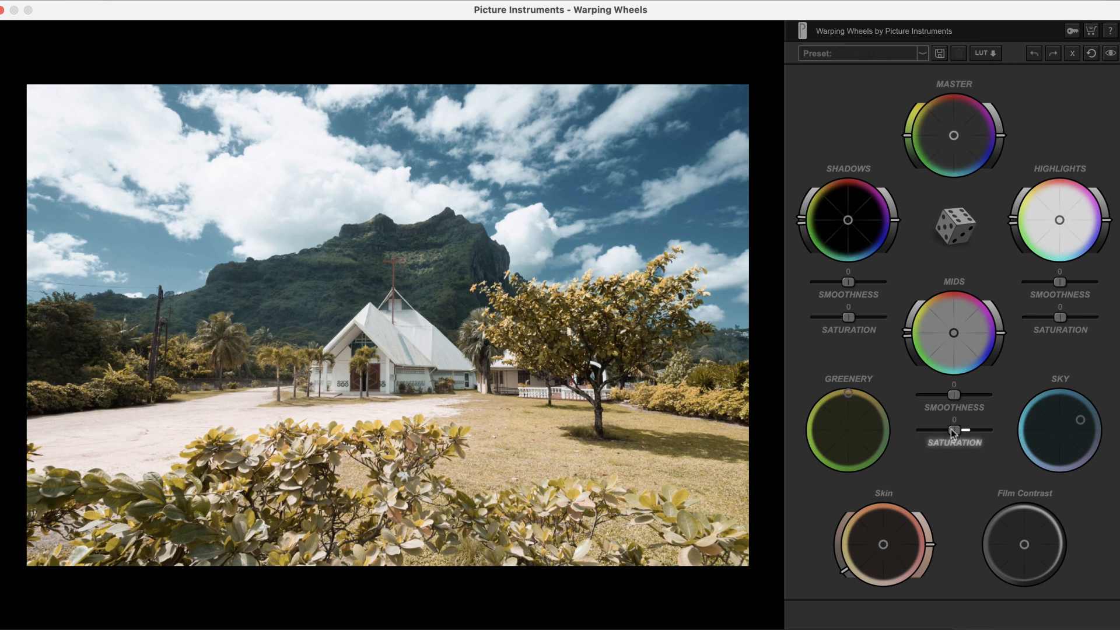
Step: Set the mids' saturation to 100 and push the sky's tint slightly further from the wheel's centre
drag(953, 432, 993, 435)
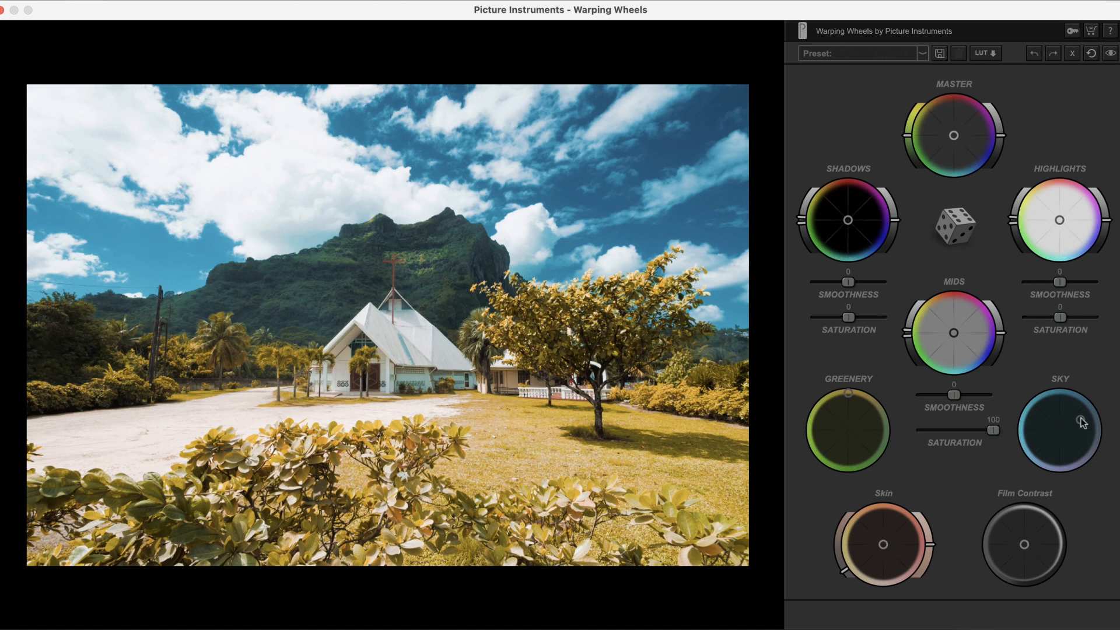
mouse_move(1080, 427)
mouse_down()
mouse_move(1080, 408)
mouse_move(1086, 416)
mouse_up()
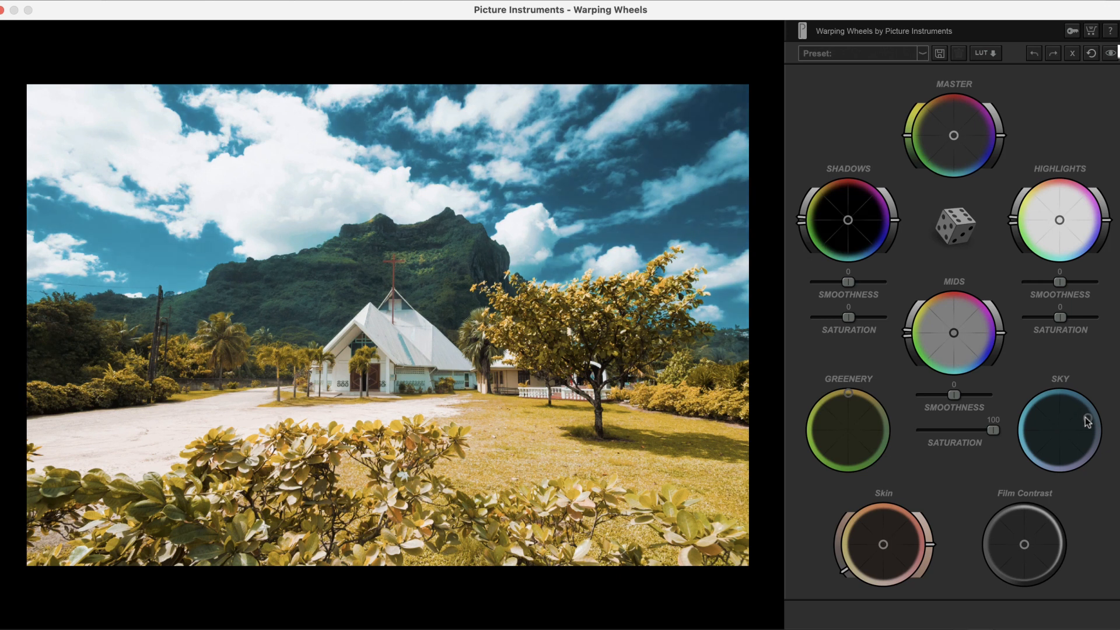
Step: Compare the graded church photo with the original, restore the graded view and close the Warping Wheels window
click(1110, 54)
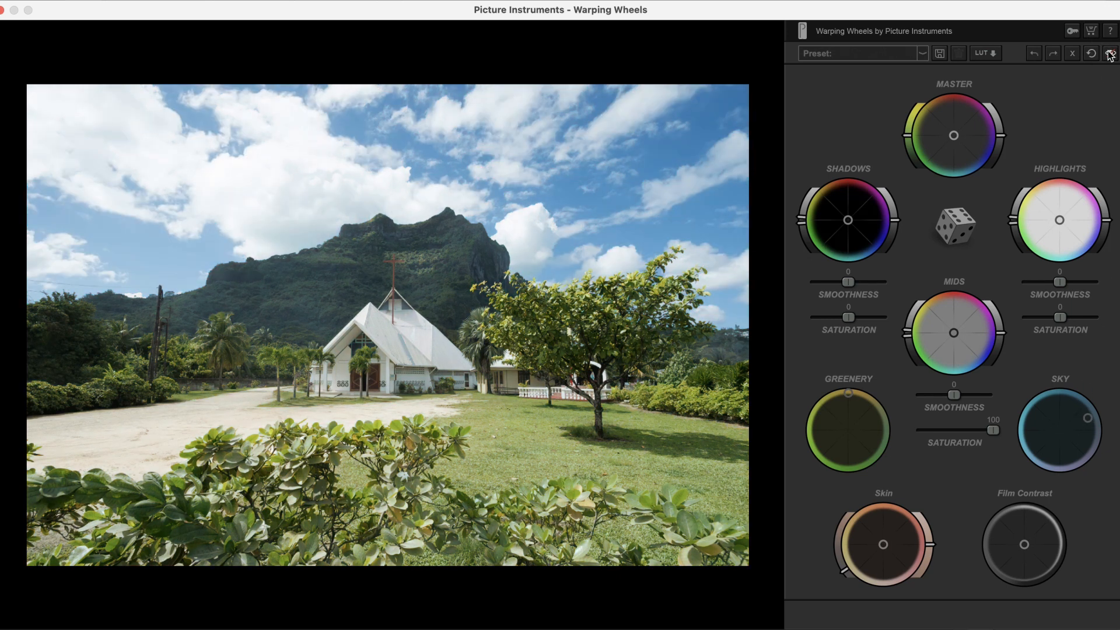
click(1111, 54)
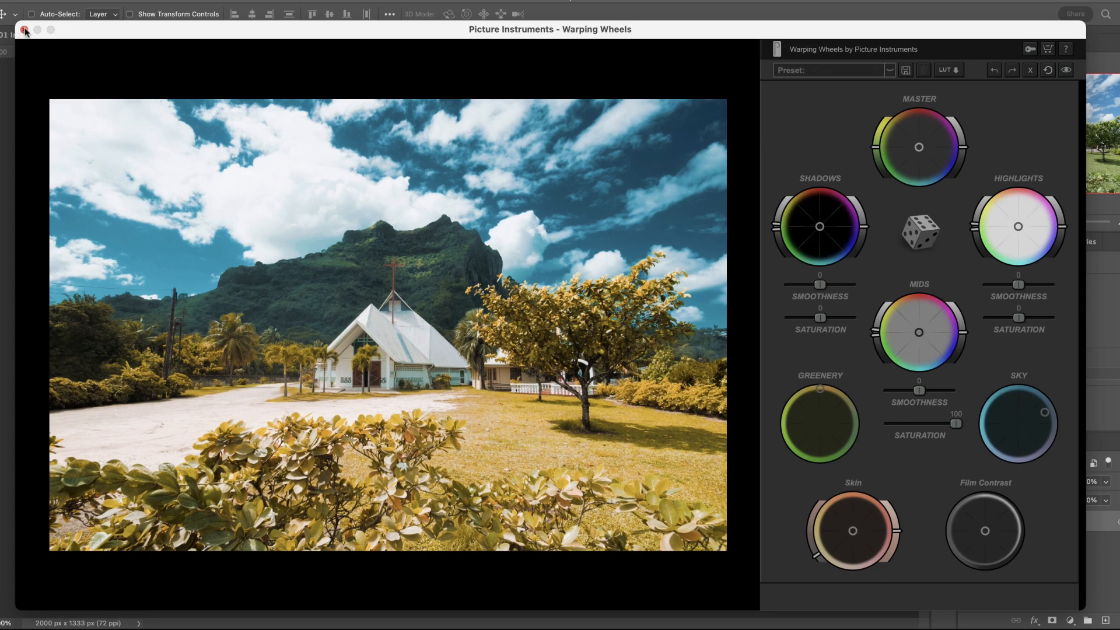
click(24, 30)
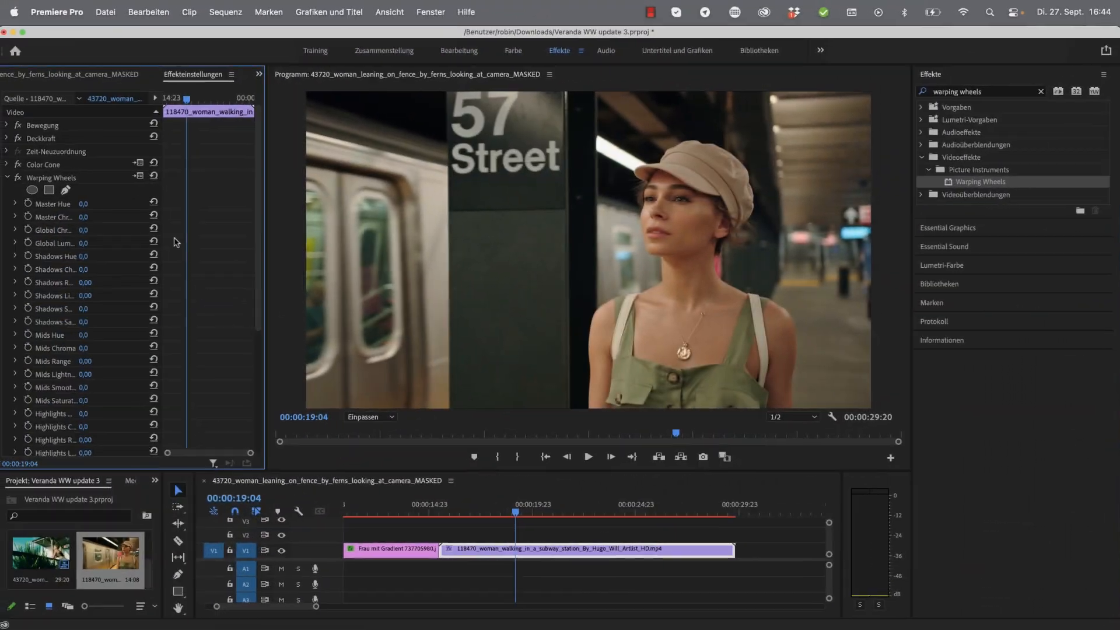
Step: In Premiere Pro, open Warping Wheels for the subway station clip and tint the Master wheel towards green-teal
click(140, 178)
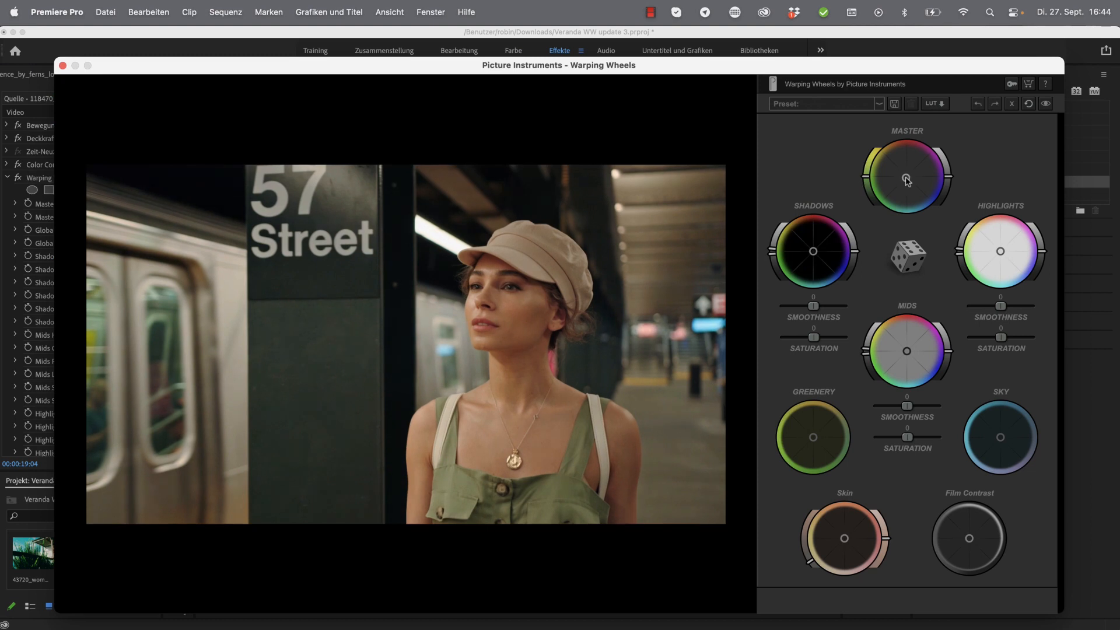
drag(907, 179, 895, 182)
drag(898, 183, 902, 190)
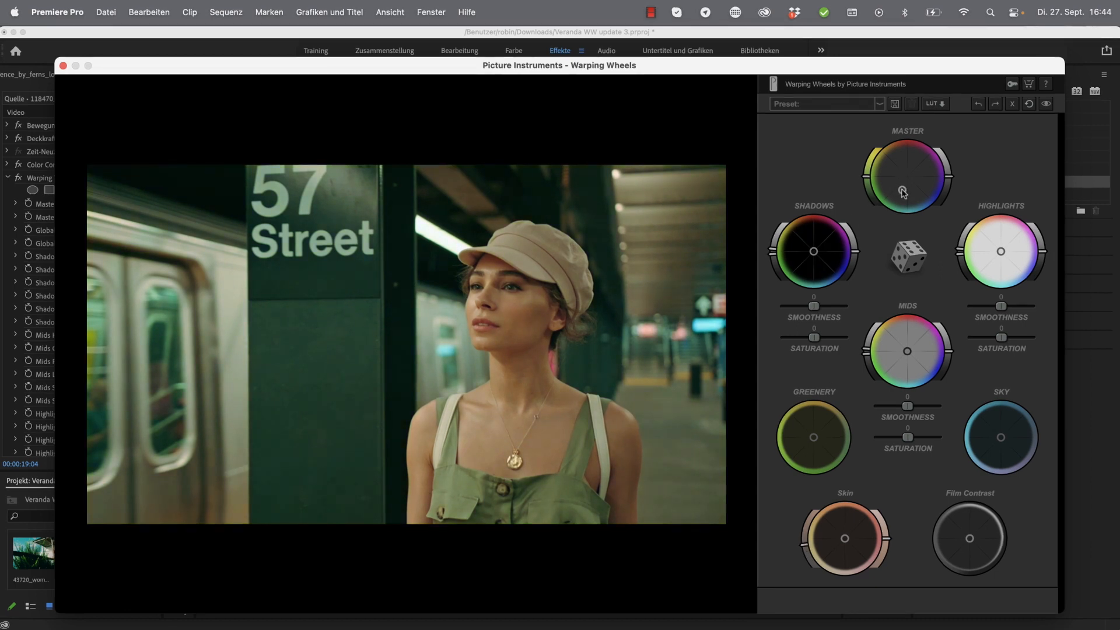